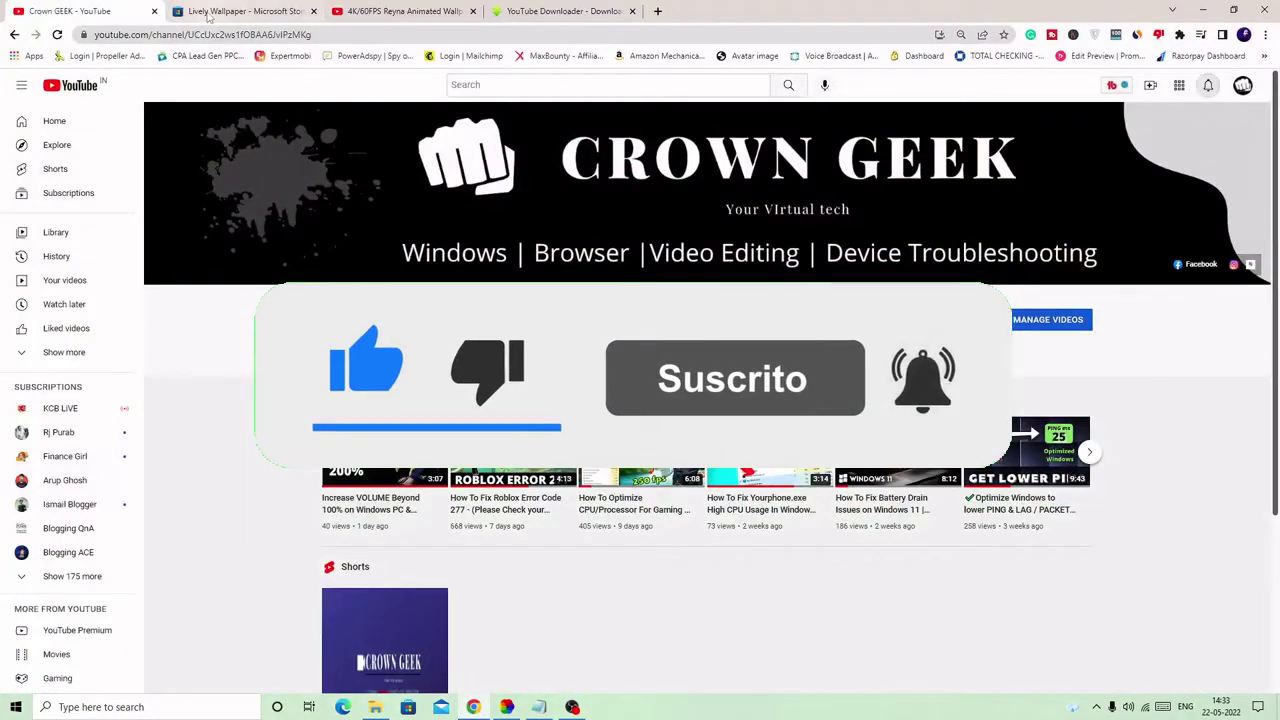
- Switch Chrome to the 'Lively Wallpaper - Microsoft Store' tab
click(205, 12)
click(240, 36)
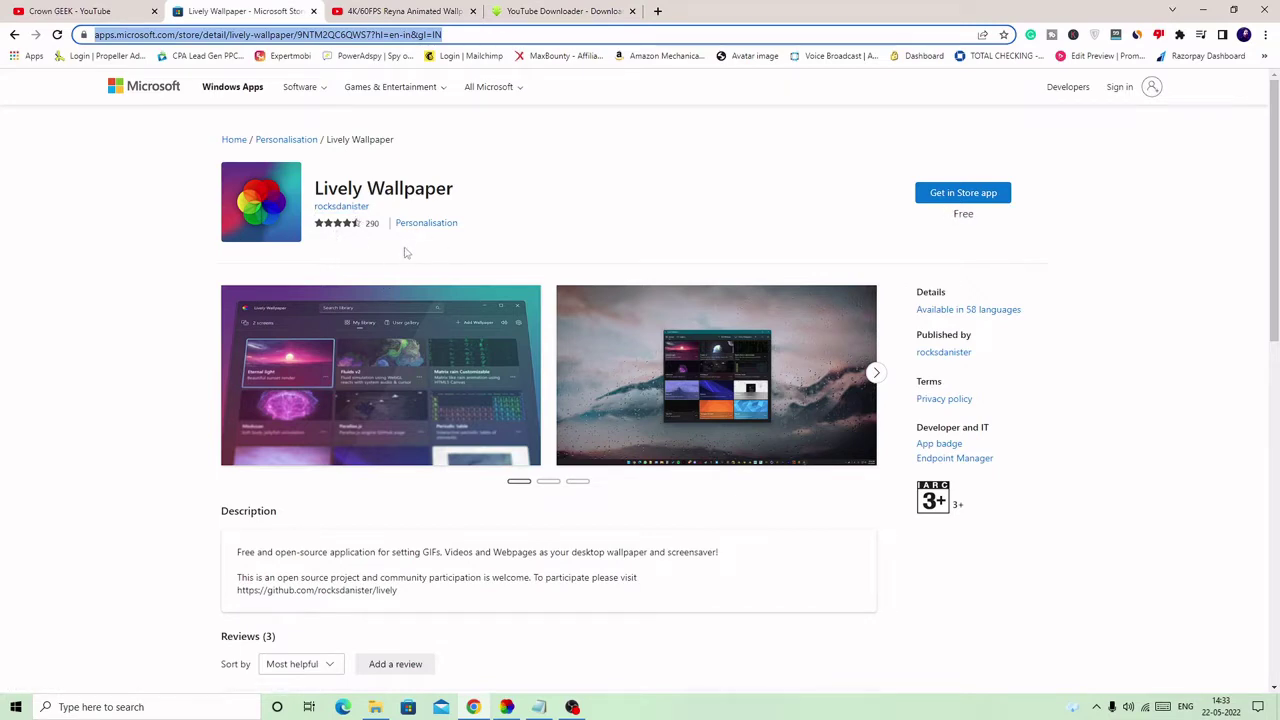
click(510, 708)
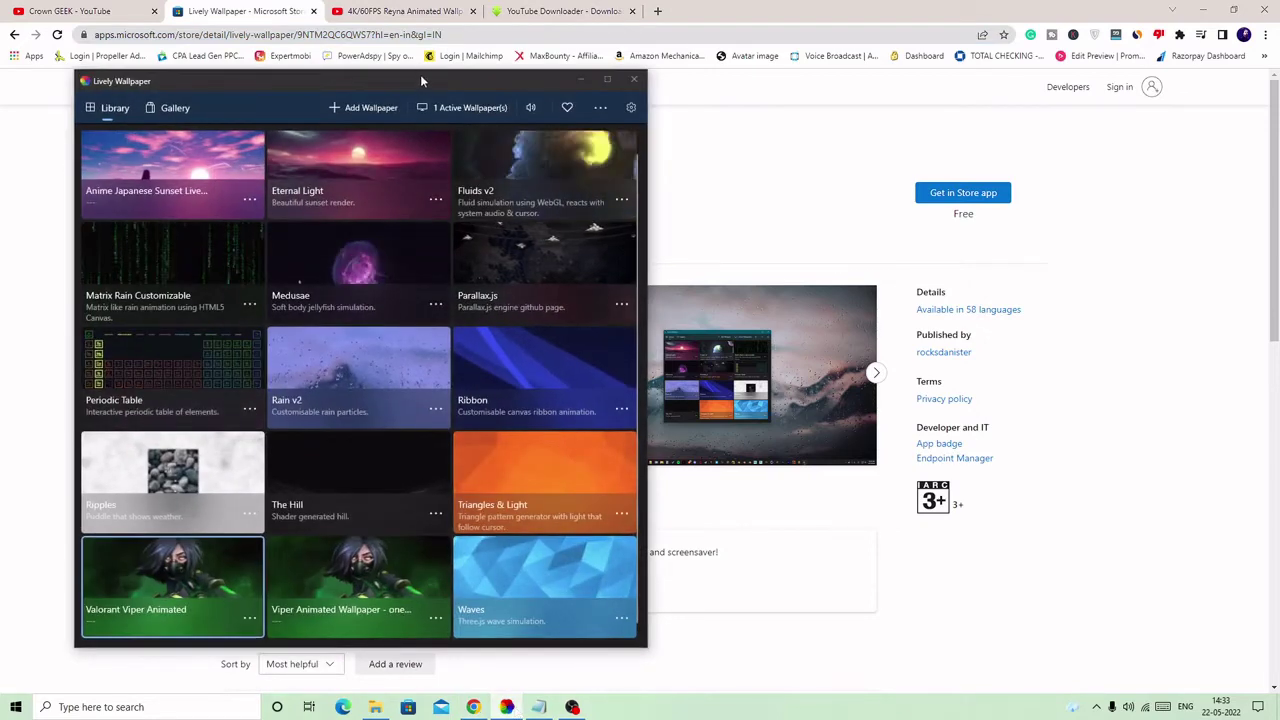
drag(421, 78, 573, 80)
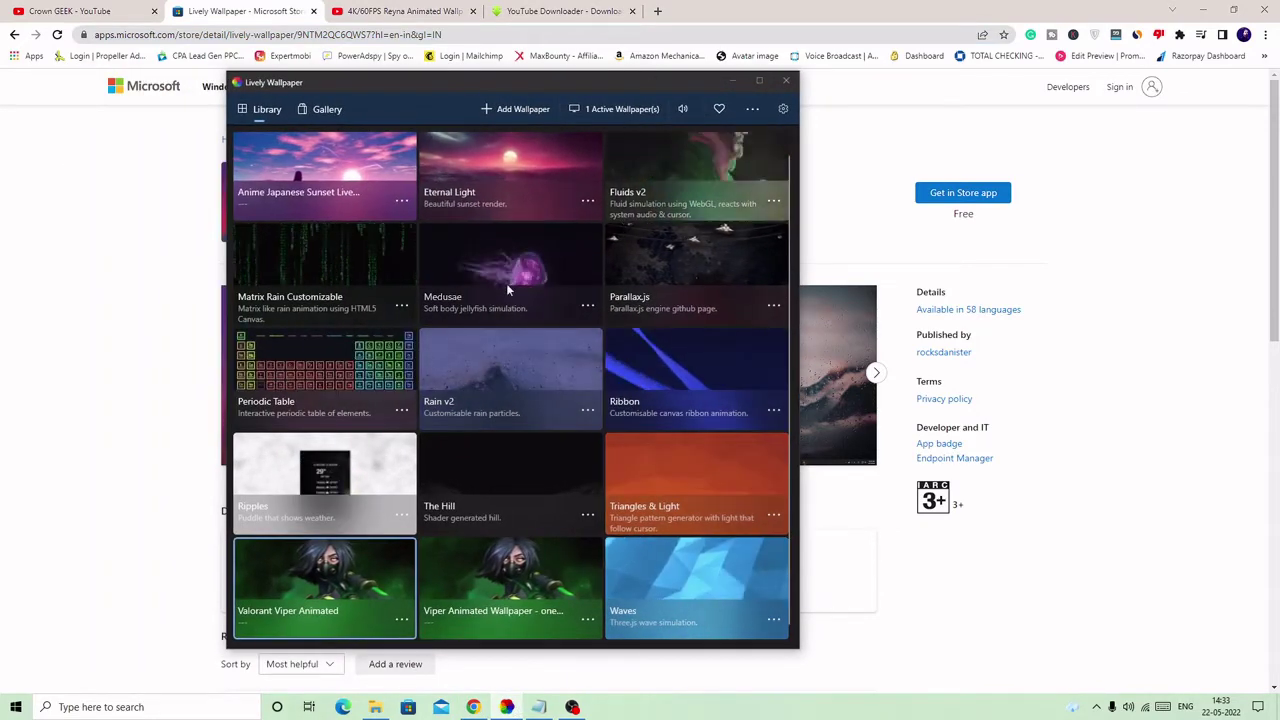
scroll(571, 280, up, 1)
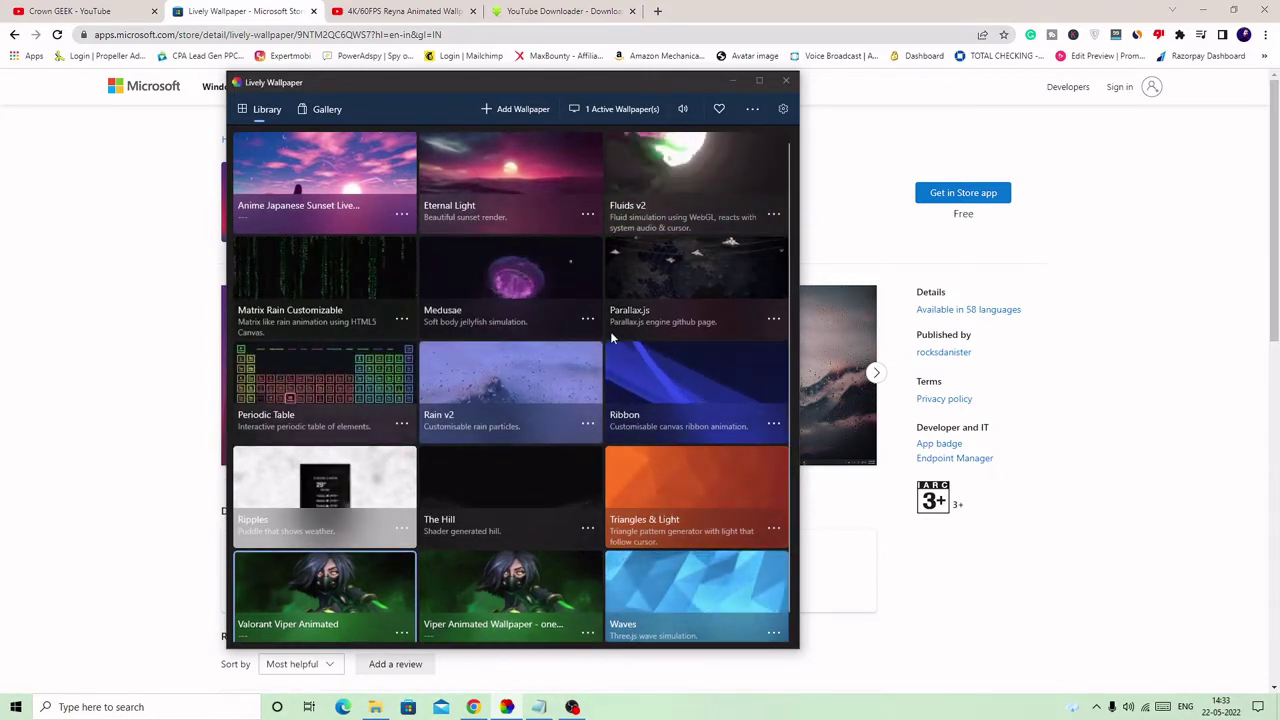
click(97, 170)
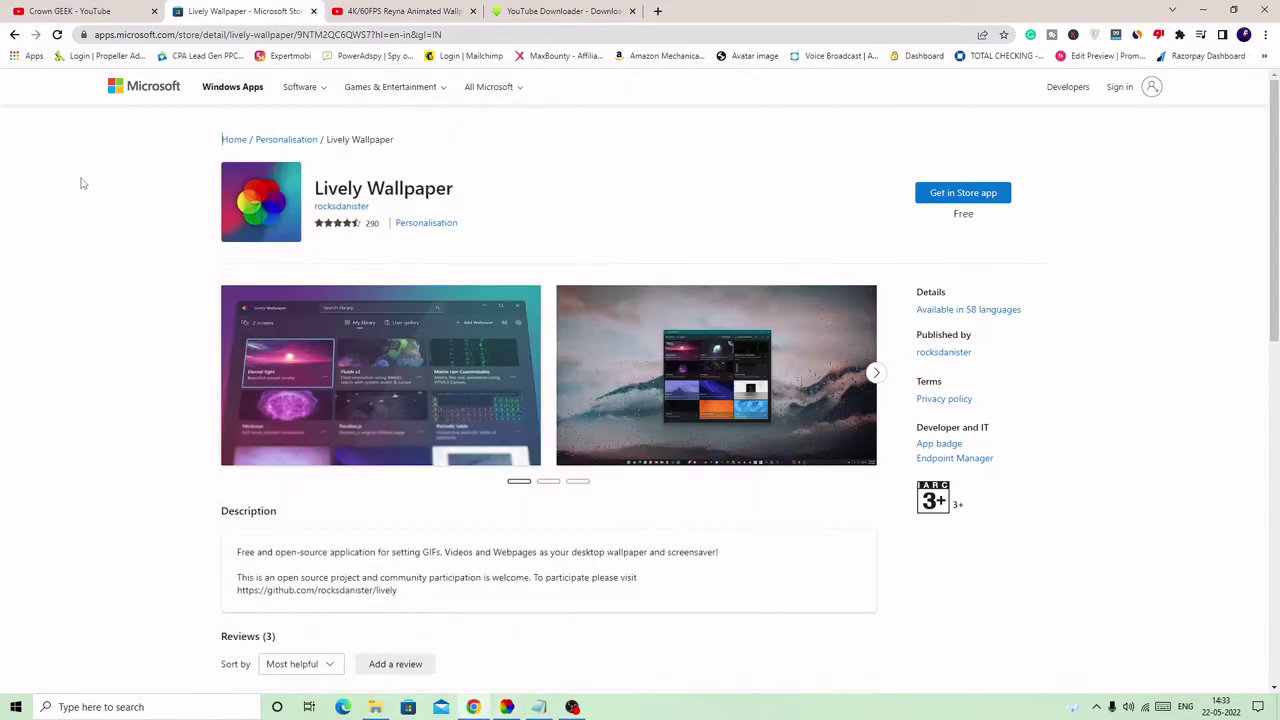
- On the YouTube Valorant Animations playlist, preview the Killjoy and Cypher wallpaper videos
click(375, 8)
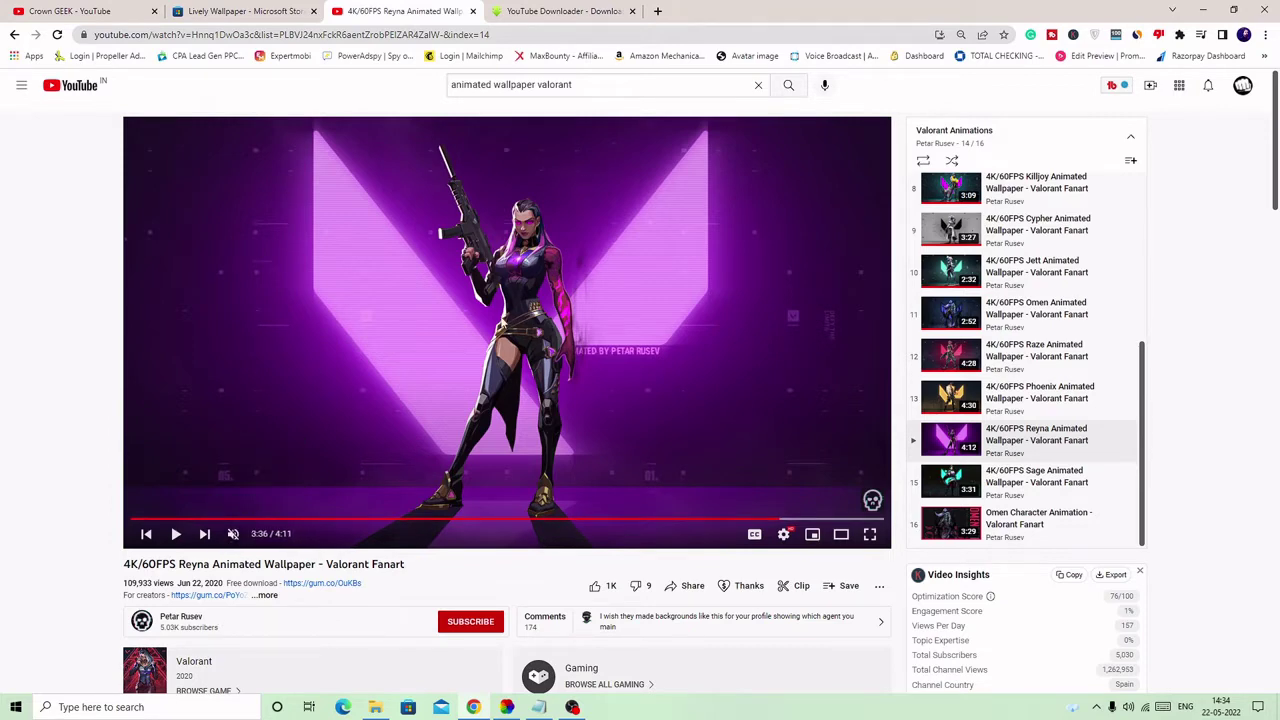
click(1027, 190)
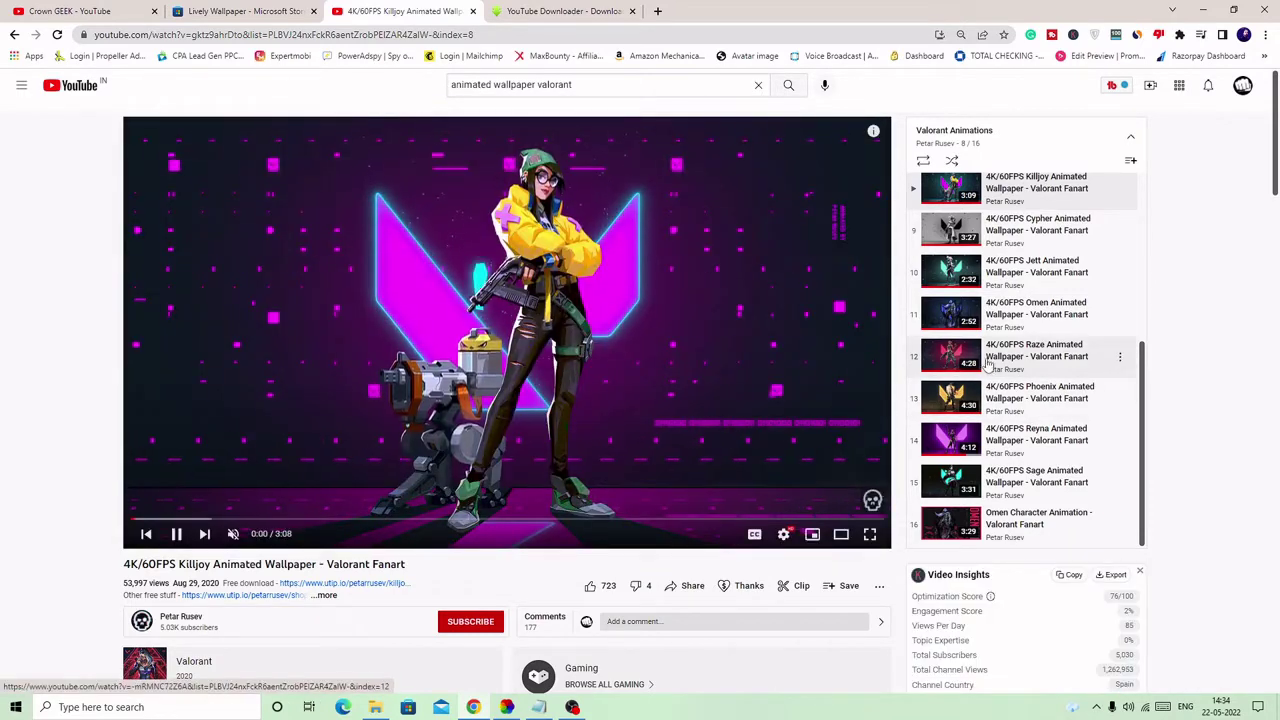
click(996, 234)
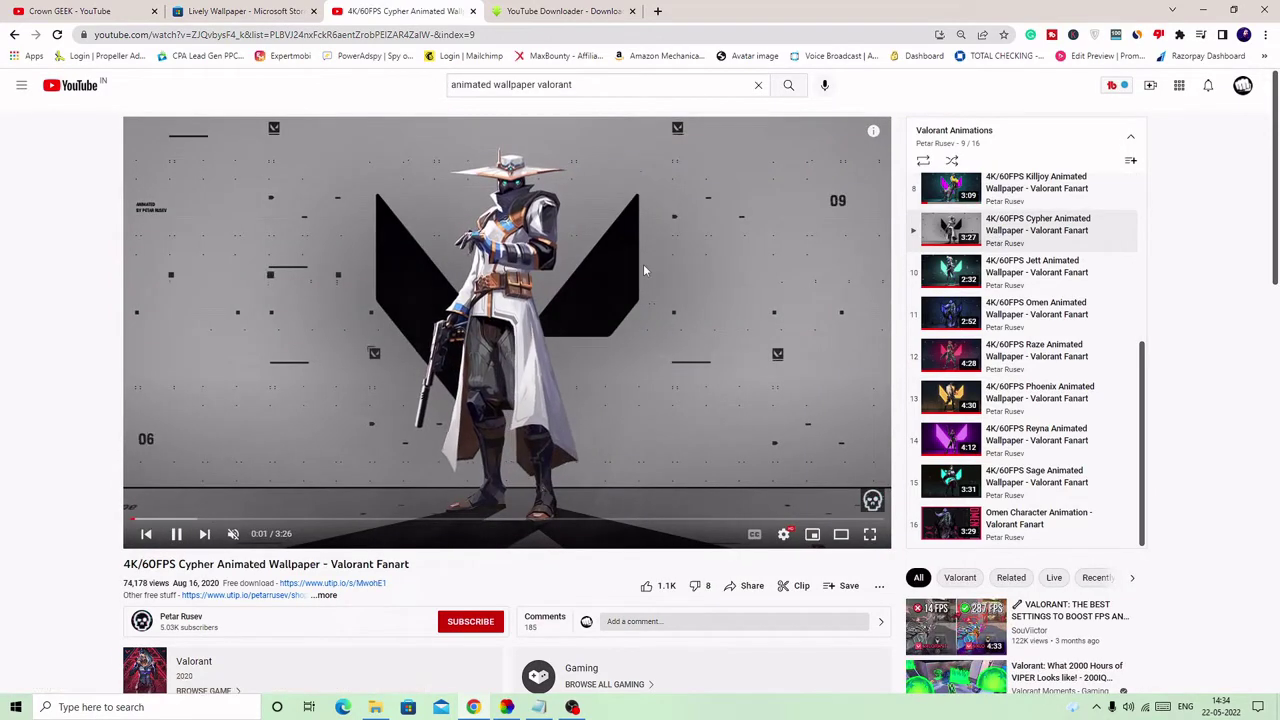
click(643, 264)
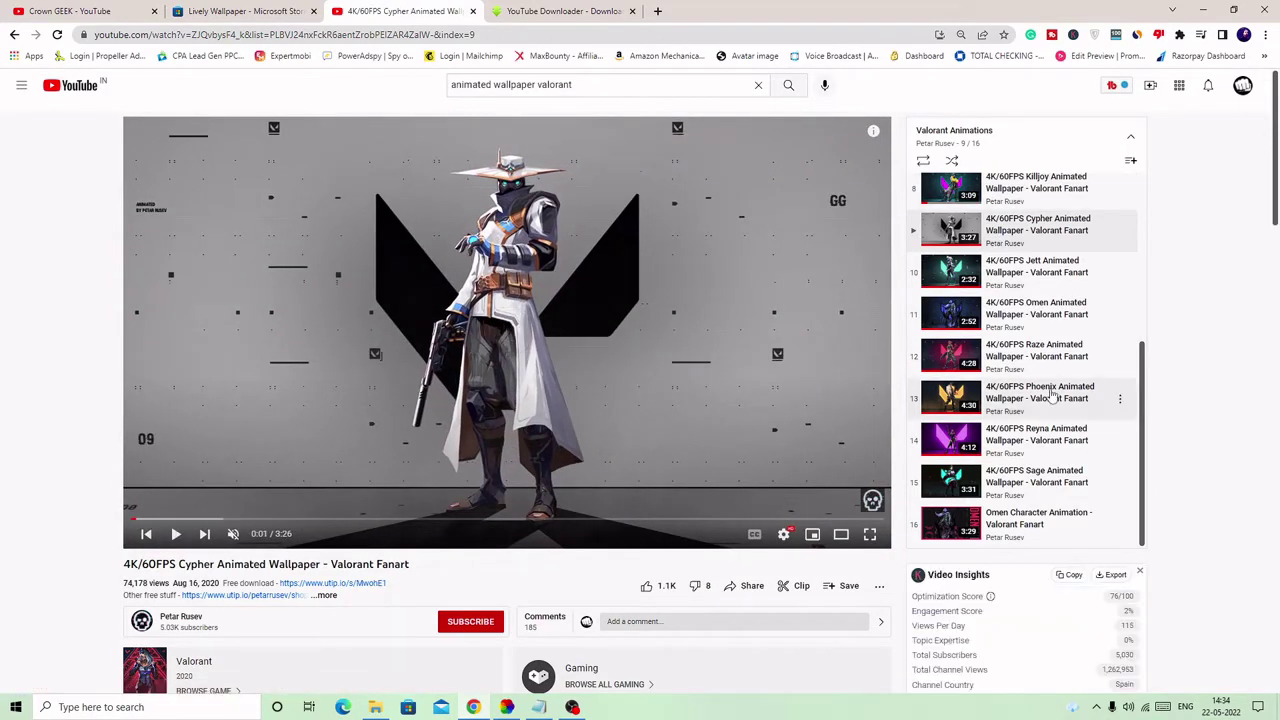
- Preview the Omen, Raze and Phoenix animated wallpaper videos, ending on Phoenix
scroll(1040, 480, up, 3)
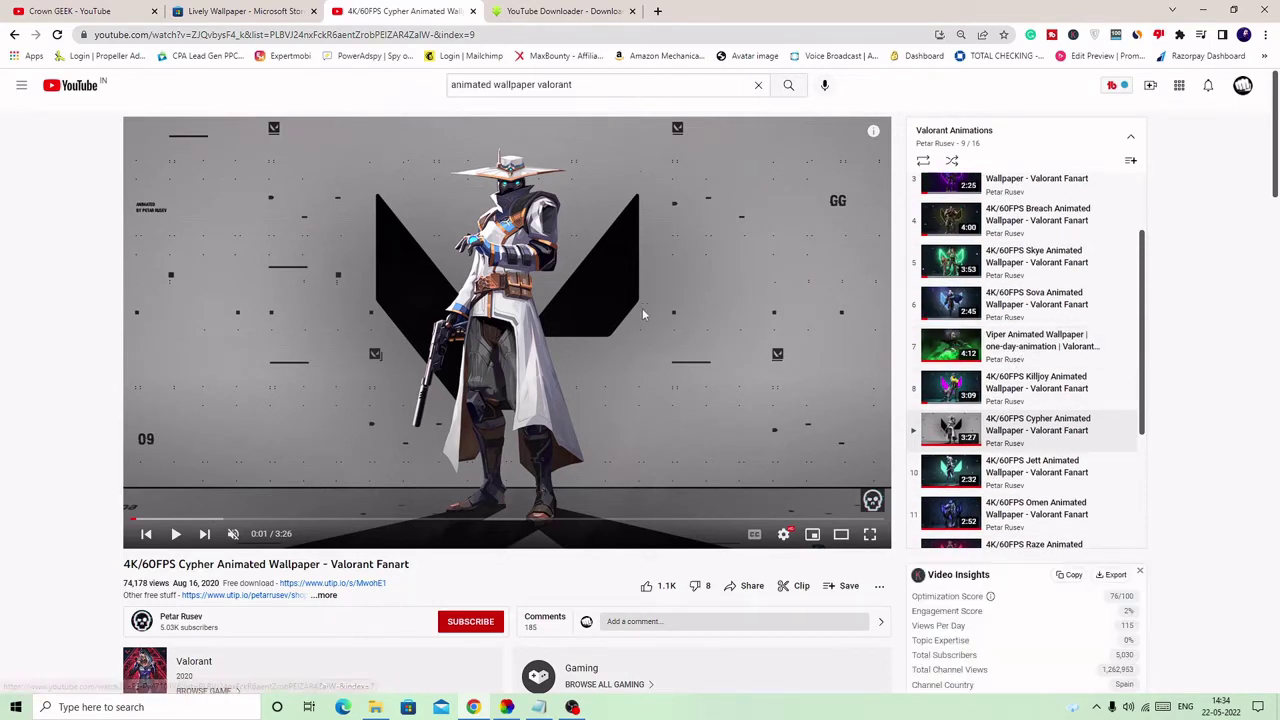
scroll(998, 360, down, 2)
click(1017, 376)
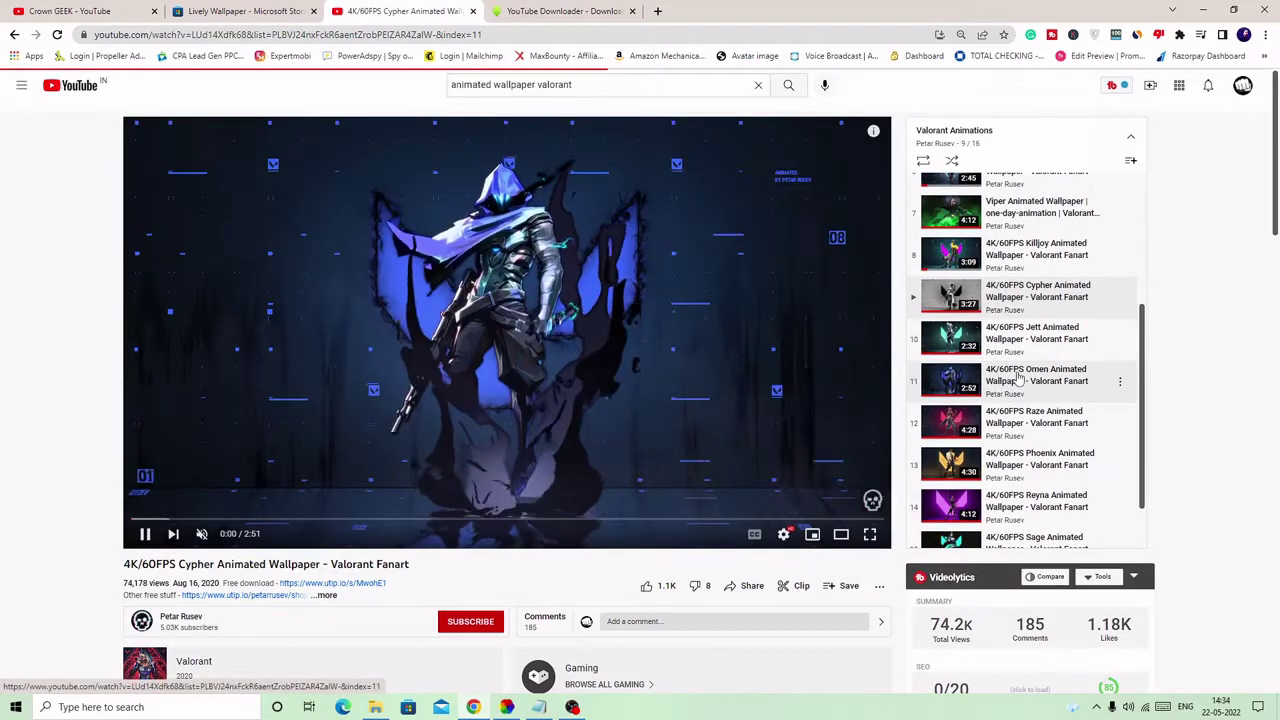
click(1036, 423)
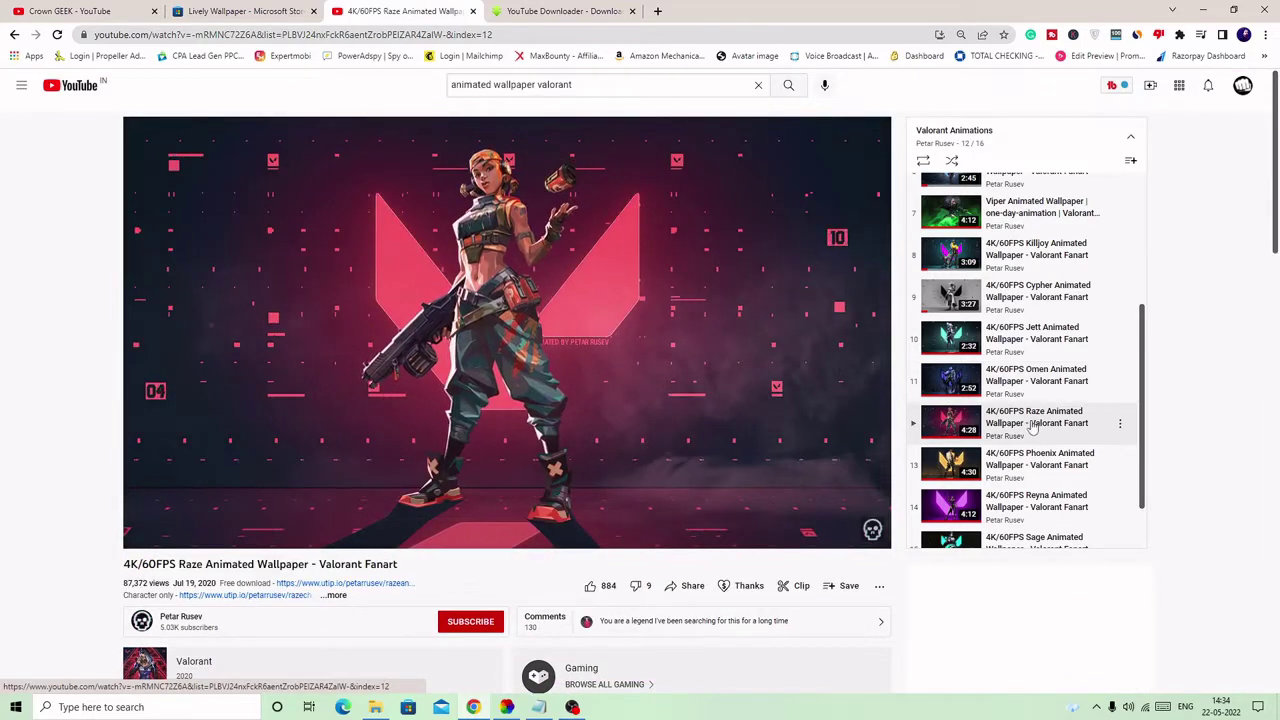
click(1045, 470)
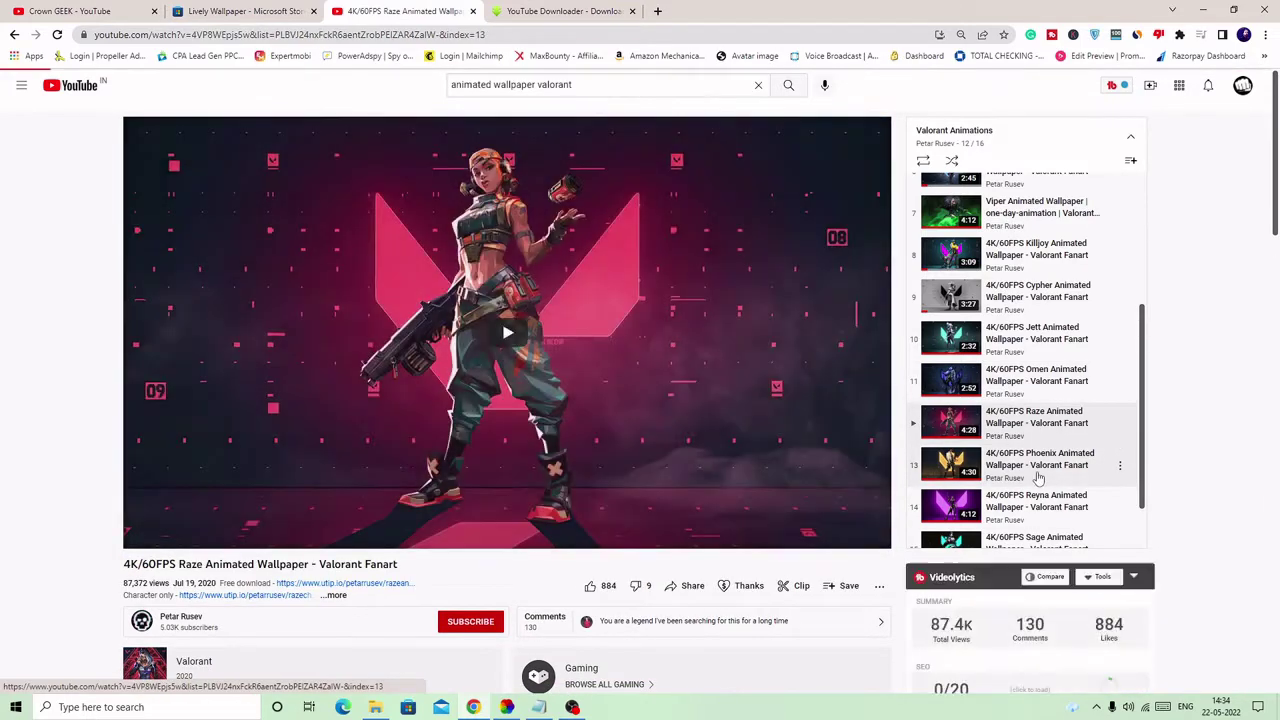
scroll(1000, 420, down, 3)
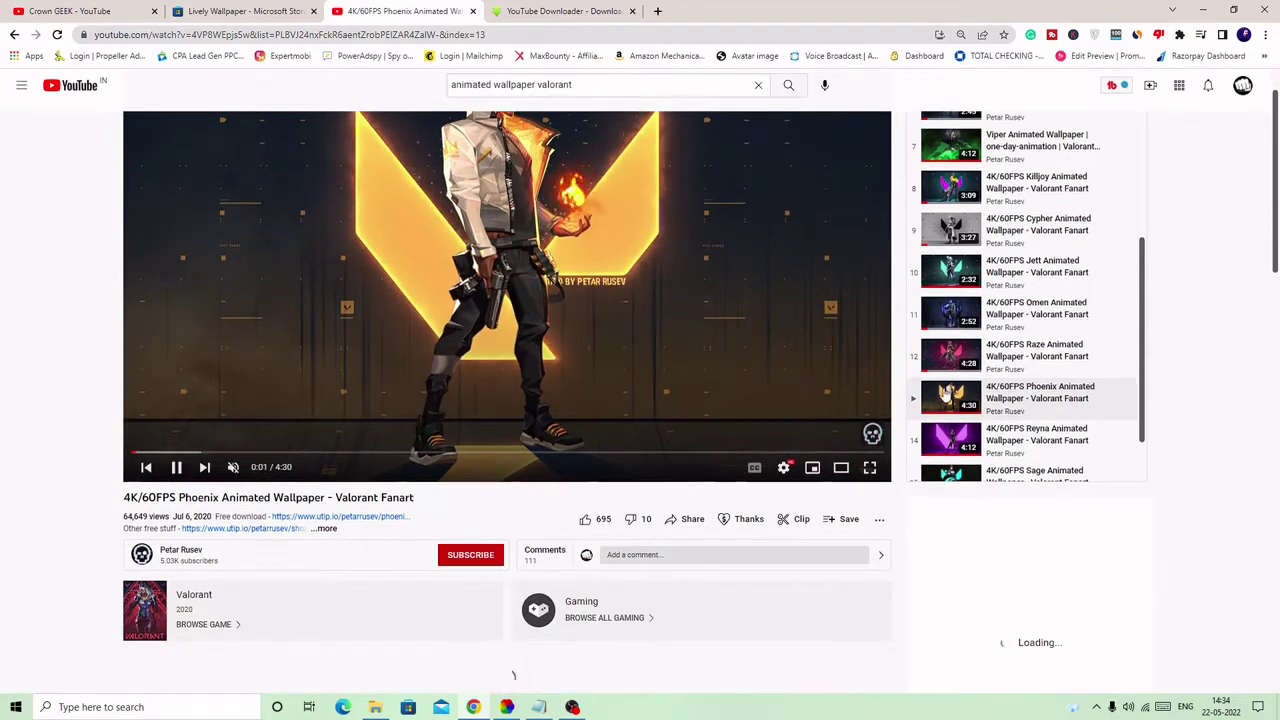
scroll(698, 345, up, 1)
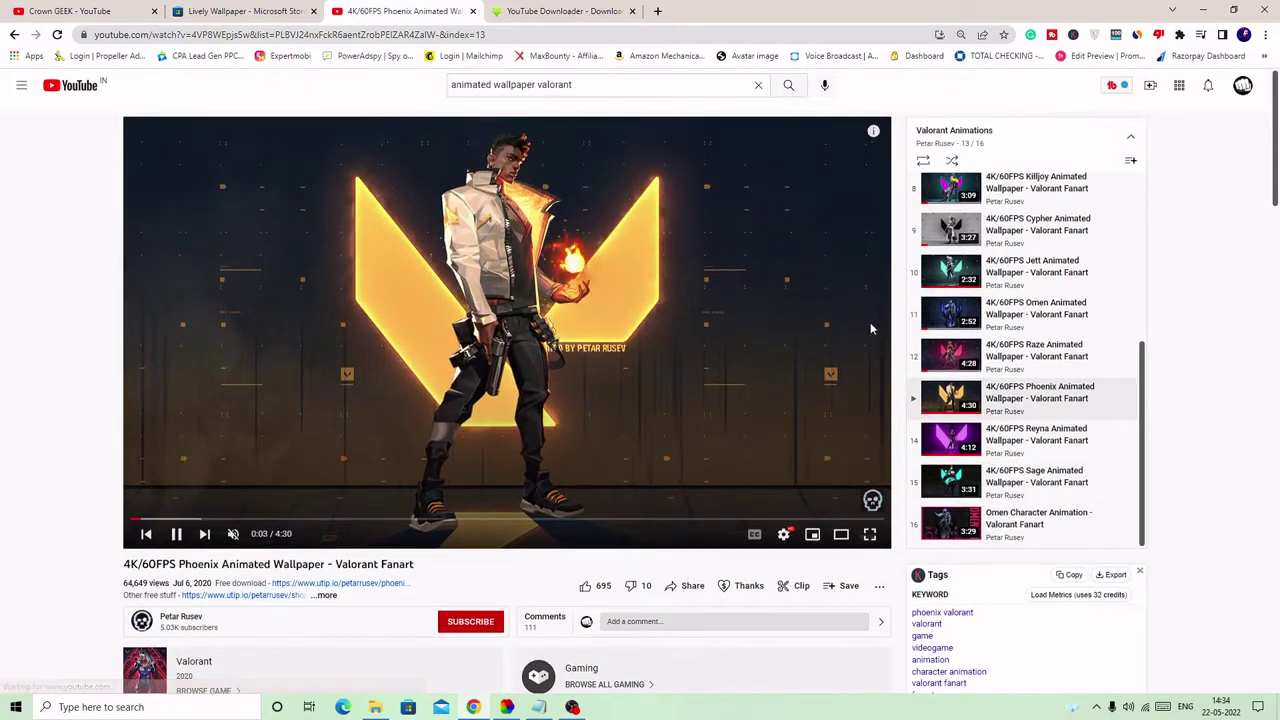
scroll(1008, 335, up, 2)
scroll(1008, 335, up, 1)
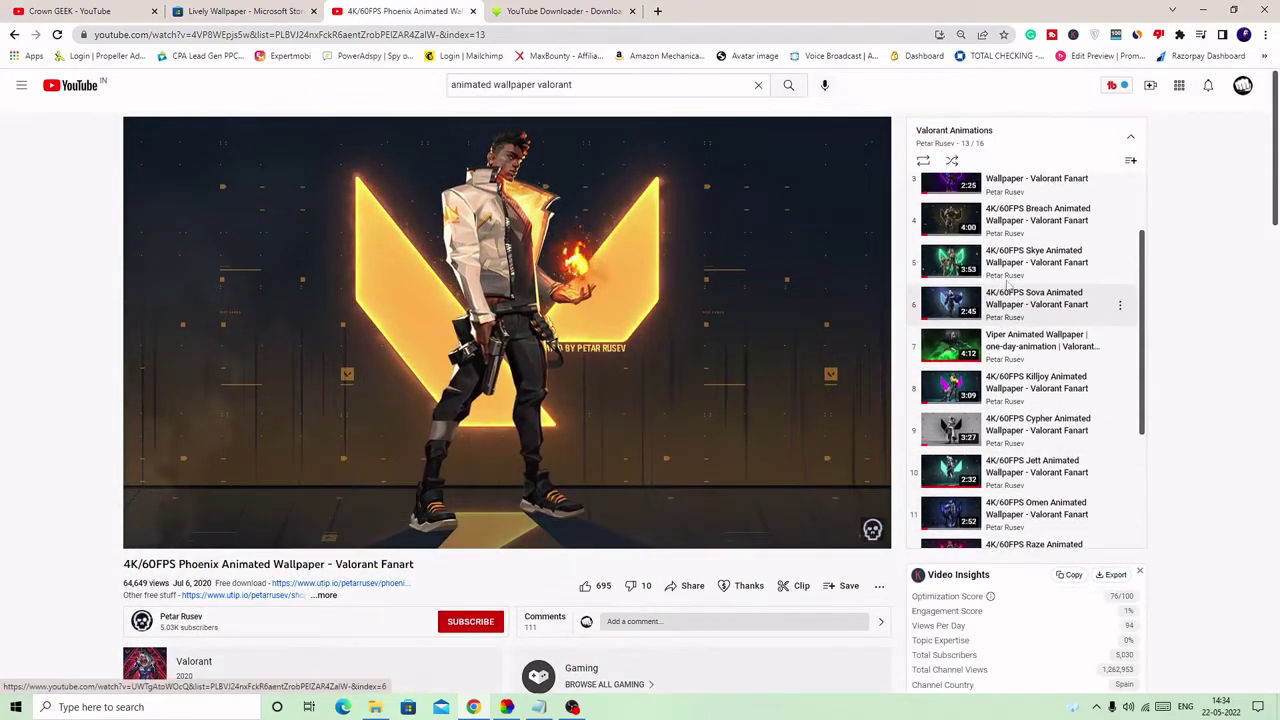
- Play the Viper Animated Wallpaper video (playlist item 7 of 16) and pause it
click(1013, 346)
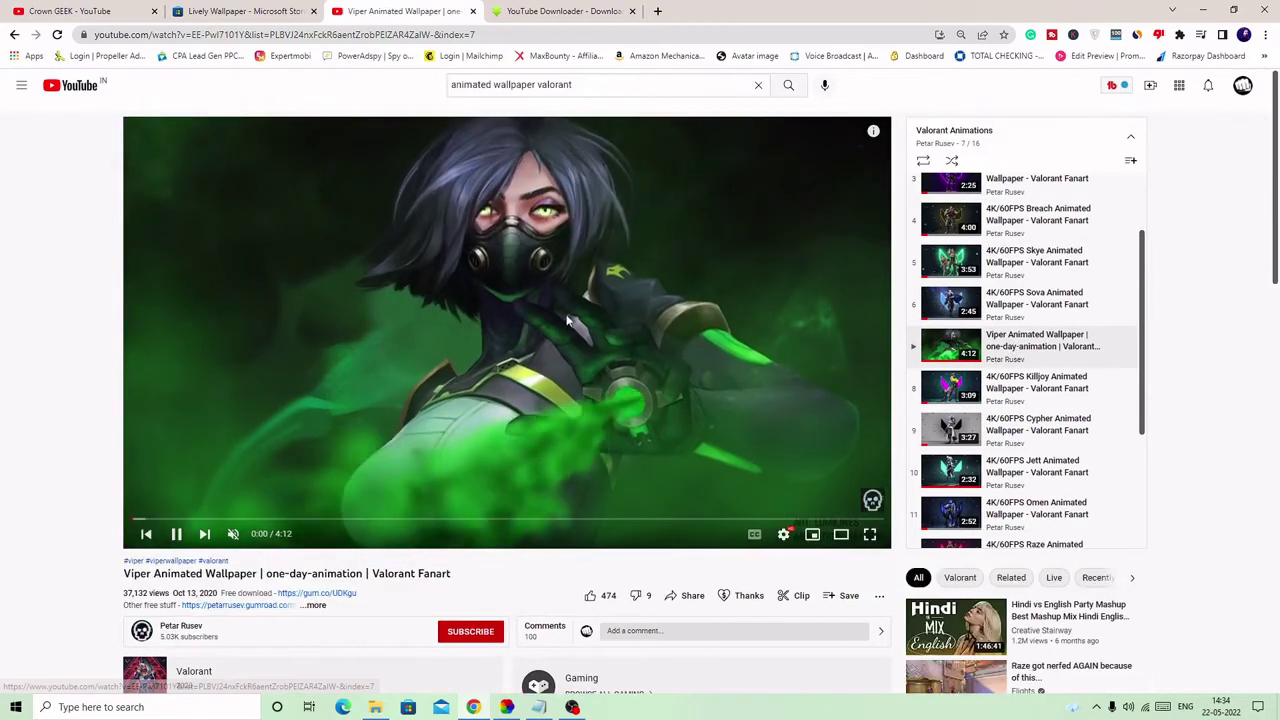
click(630, 306)
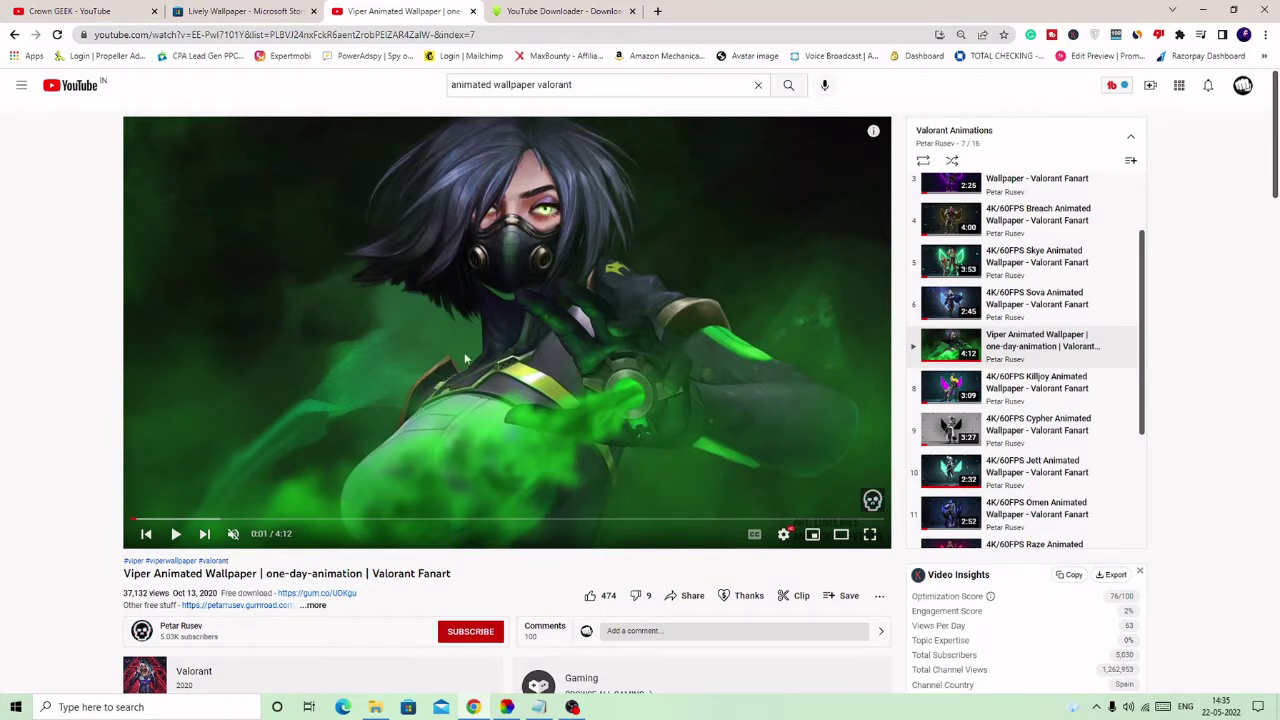
- Select the Viper video's URL and switch to the SaveFrom.net YouTube downloader tab
click(354, 34)
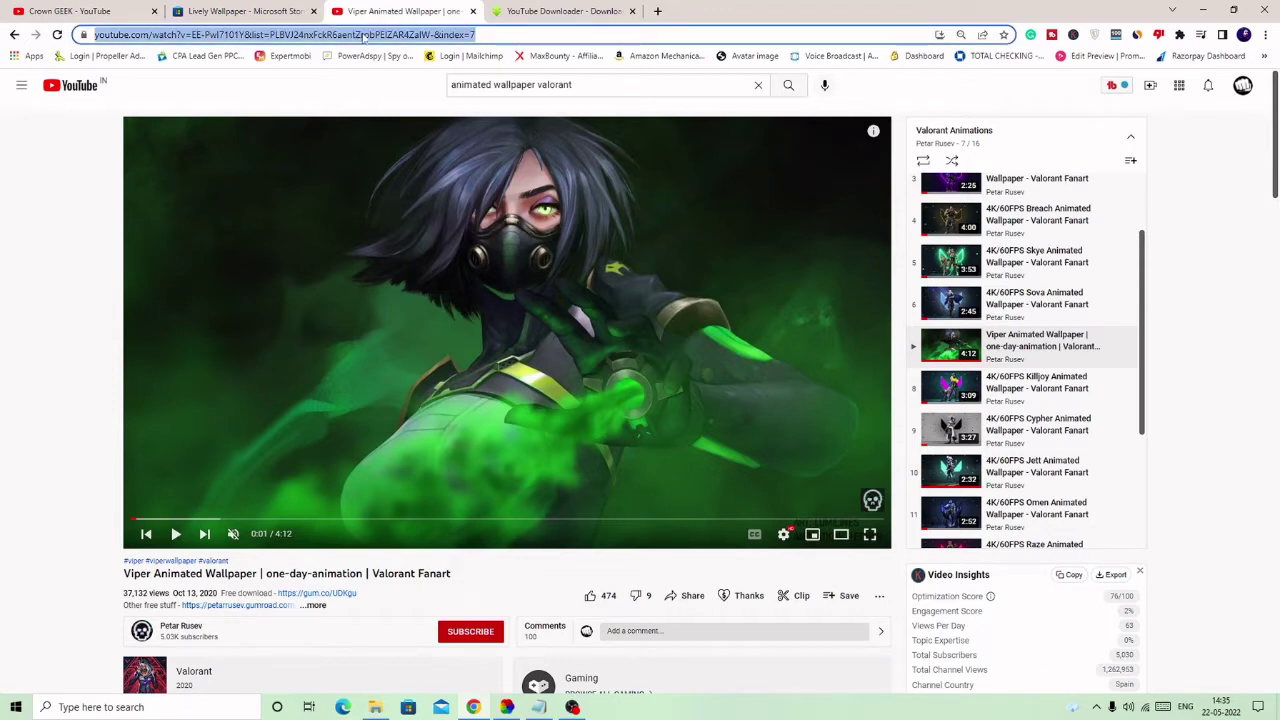
click(539, 8)
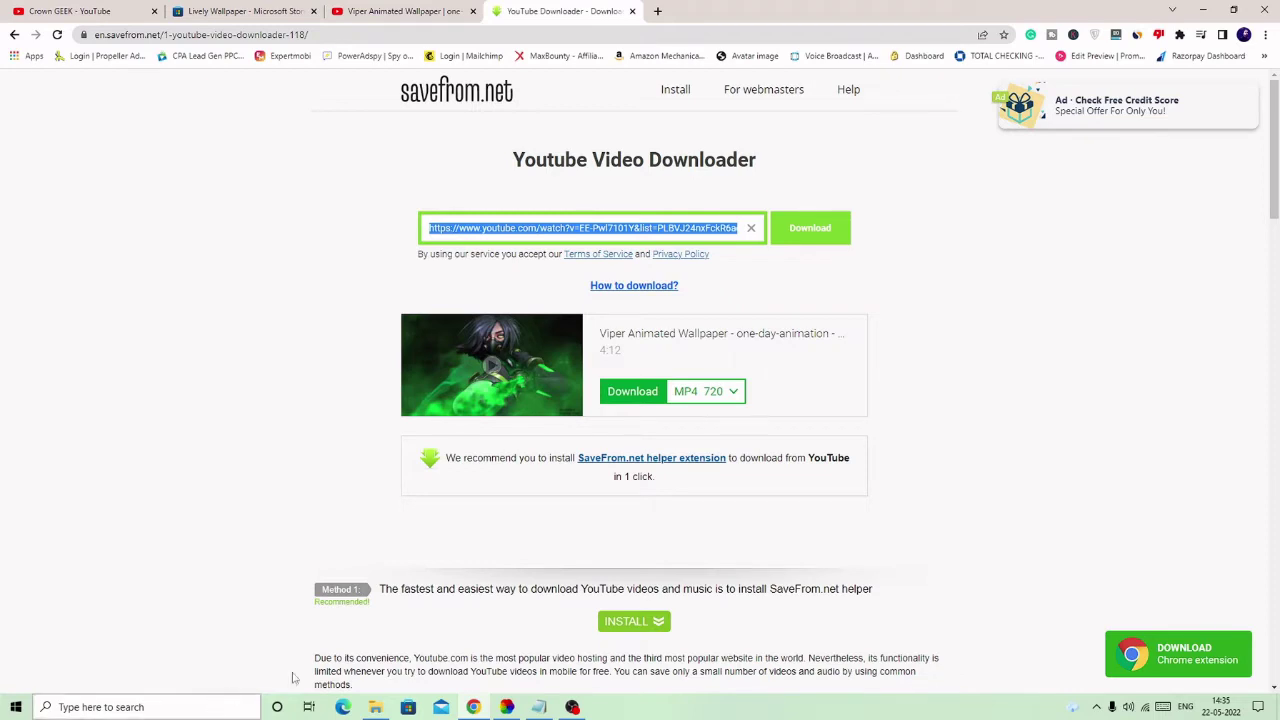
- Search Windows for 'openshot' and launch OpenShot Video Editor
click(214, 707)
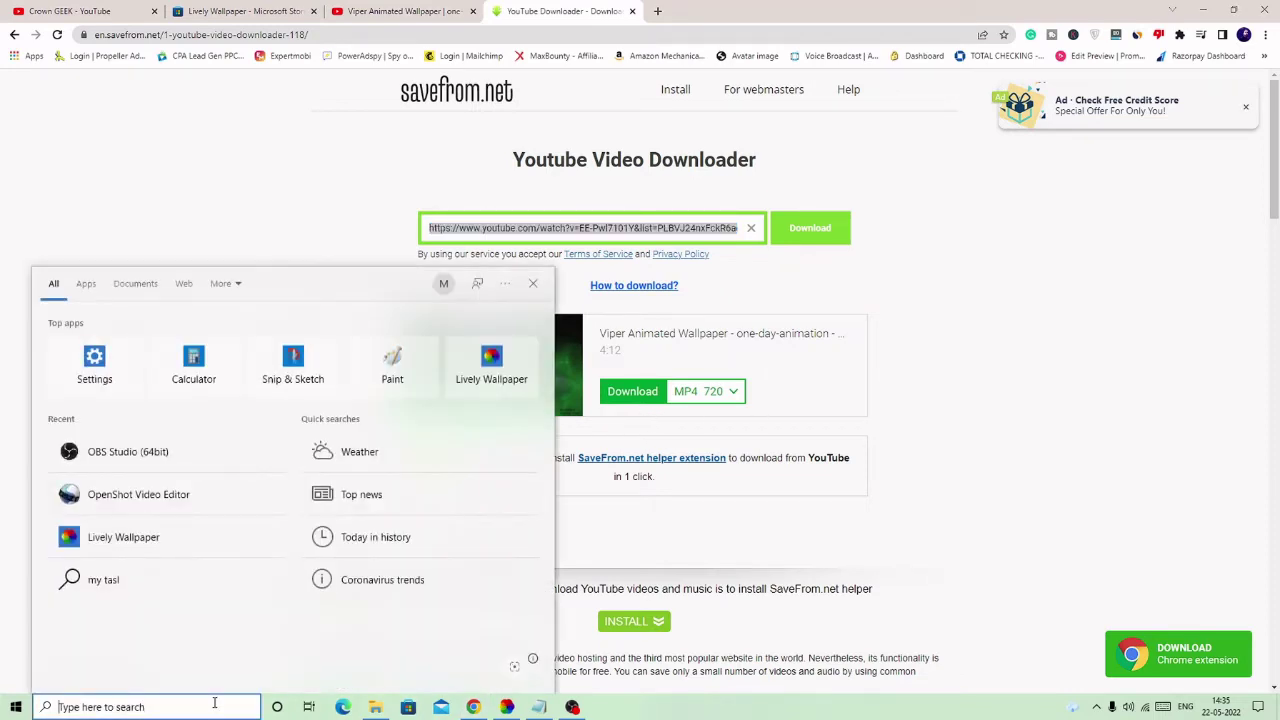
text(openshot)
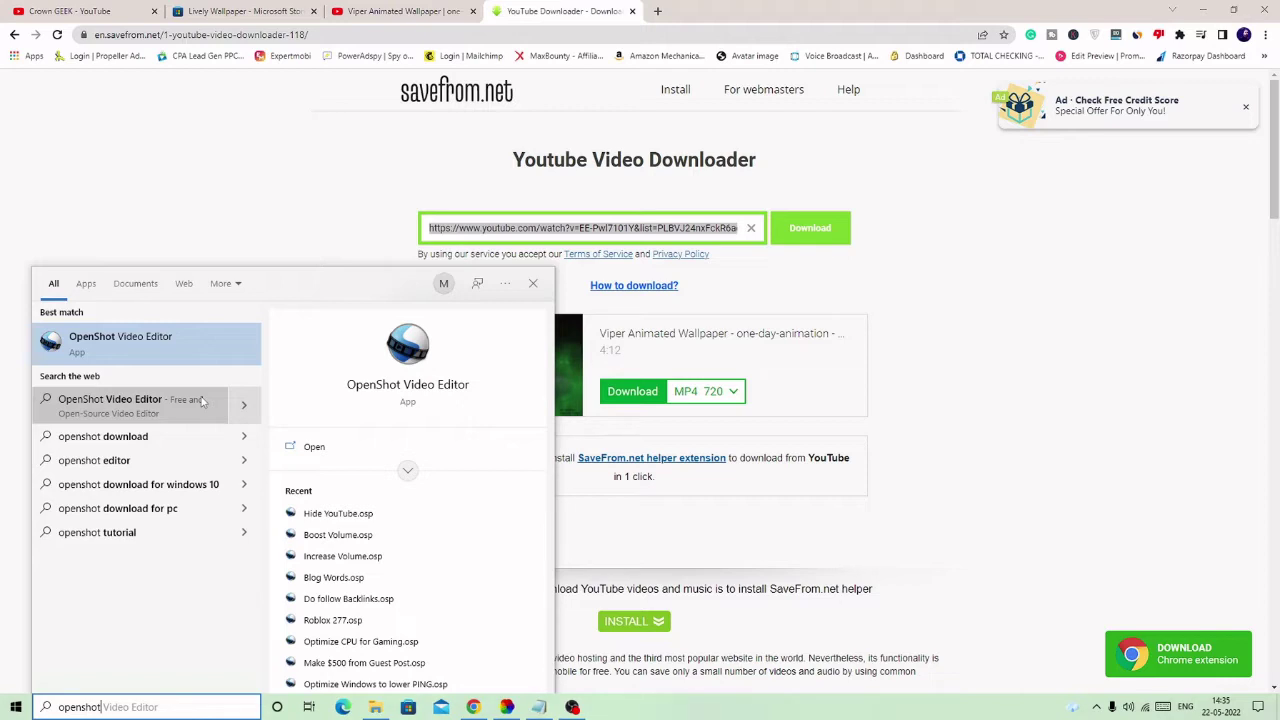
click(123, 353)
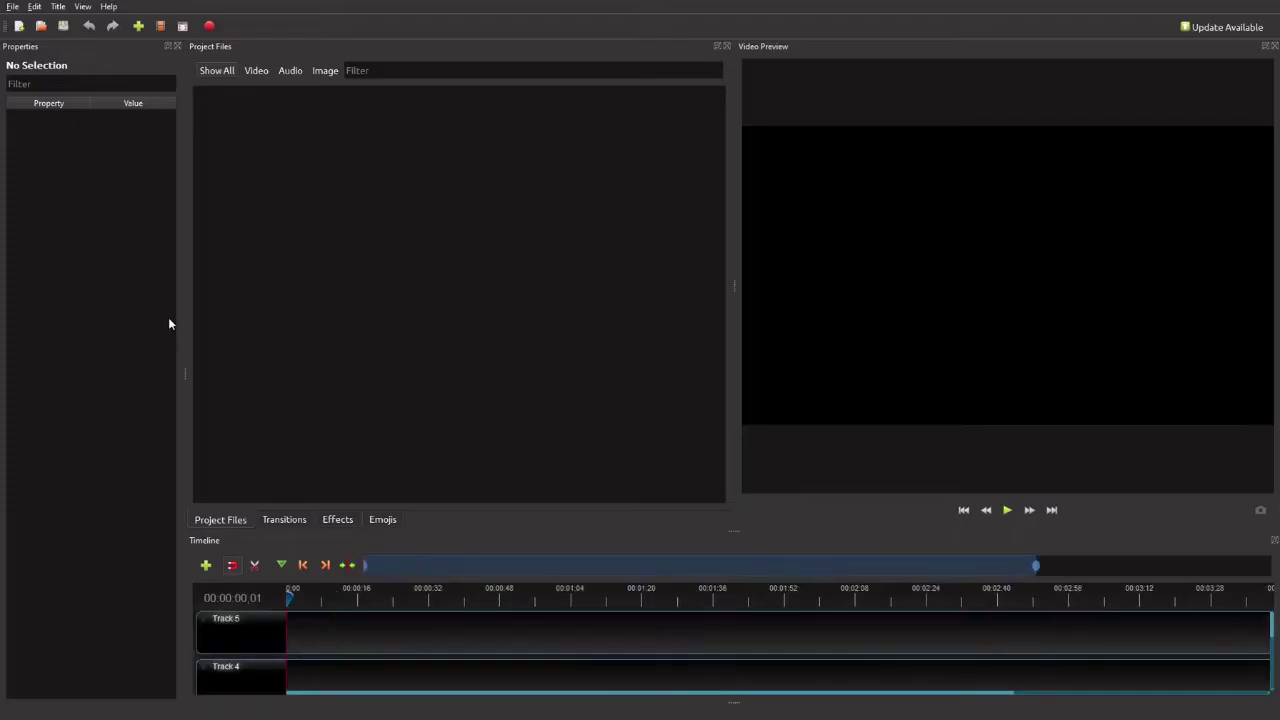
- Import the Viper Animated Wallpaper MP4 from Downloads into Project Files
key(super)
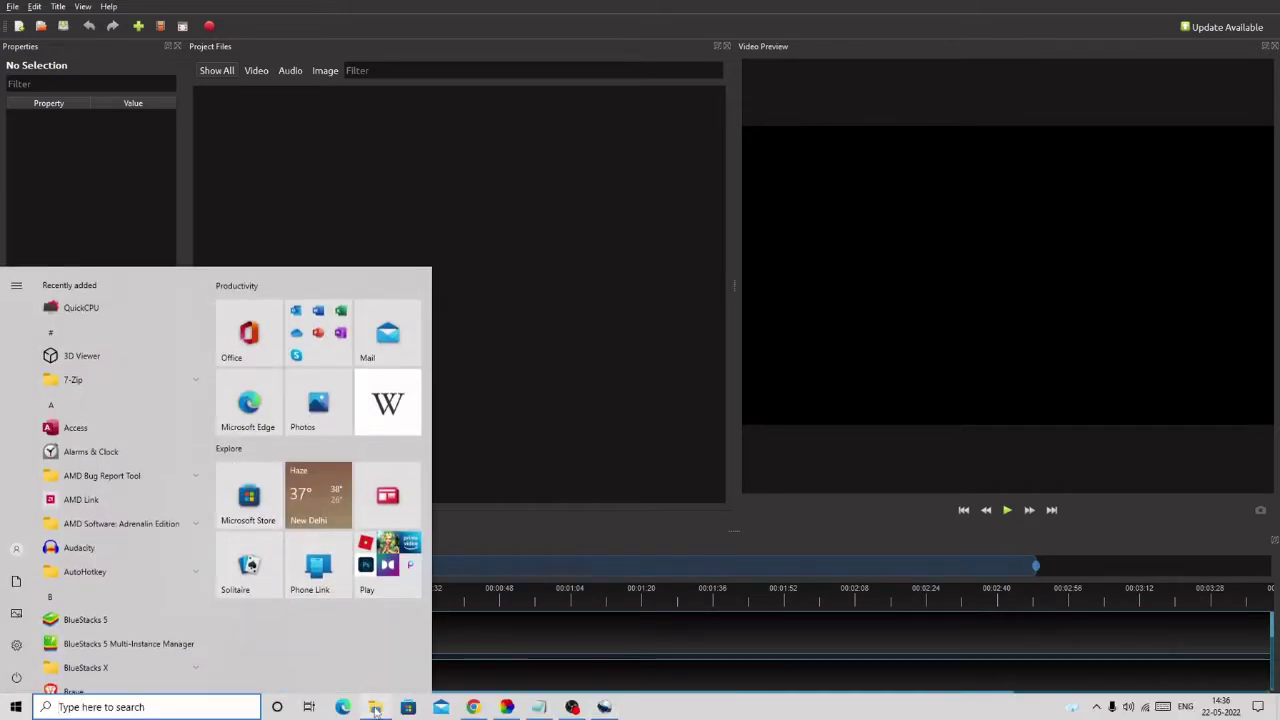
click(375, 707)
click(805, 360)
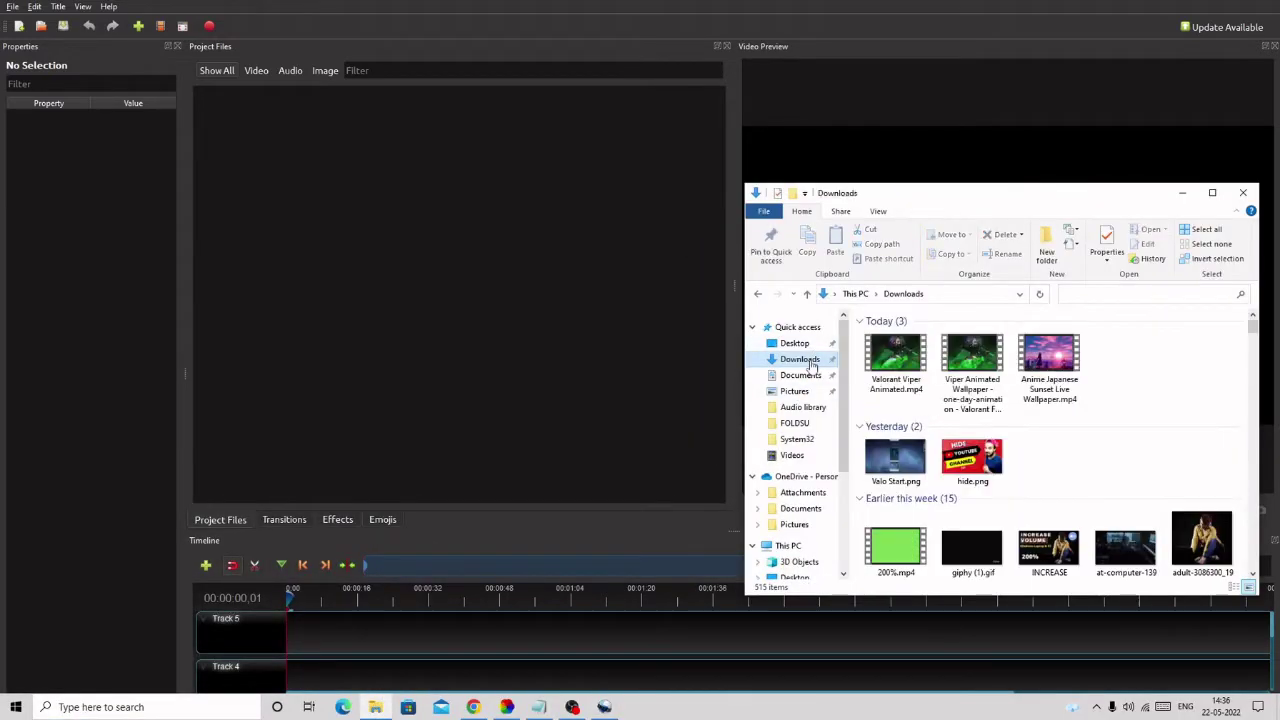
drag(973, 365, 294, 209)
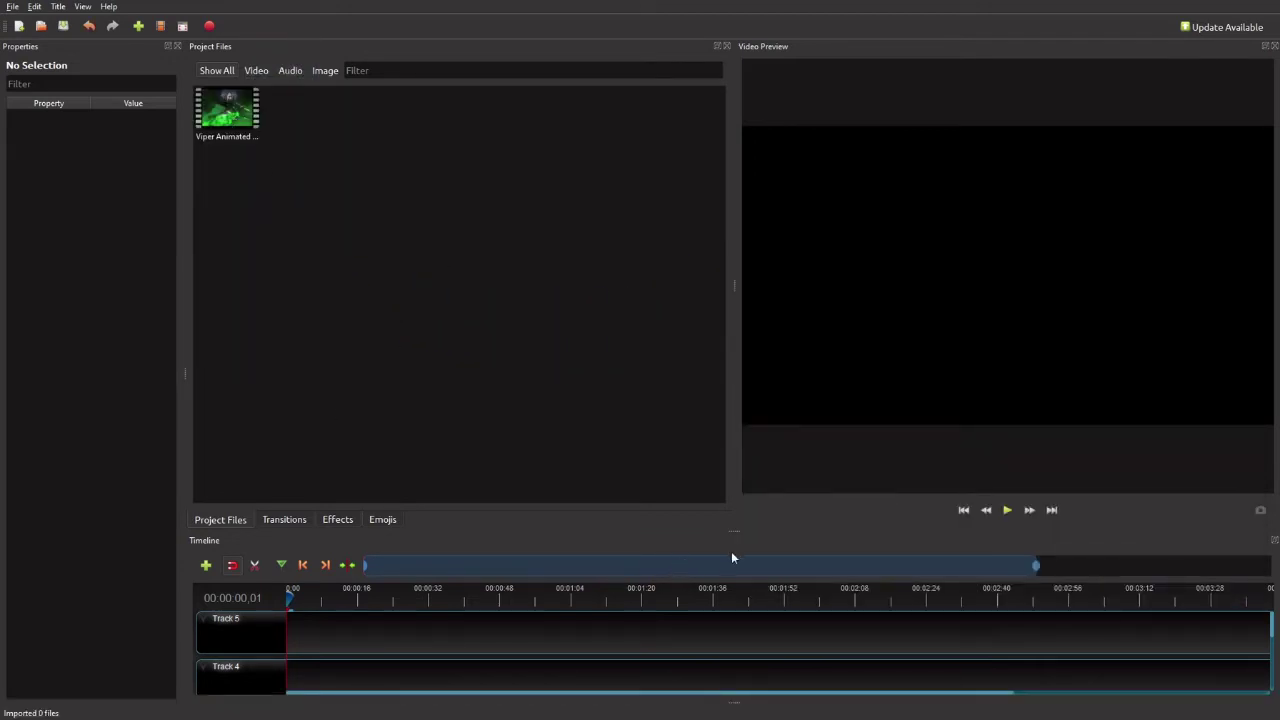
- Enlarge the timeline and place the Viper video as a clip on Track 5
drag(734, 531, 728, 471)
drag(228, 112, 246, 162)
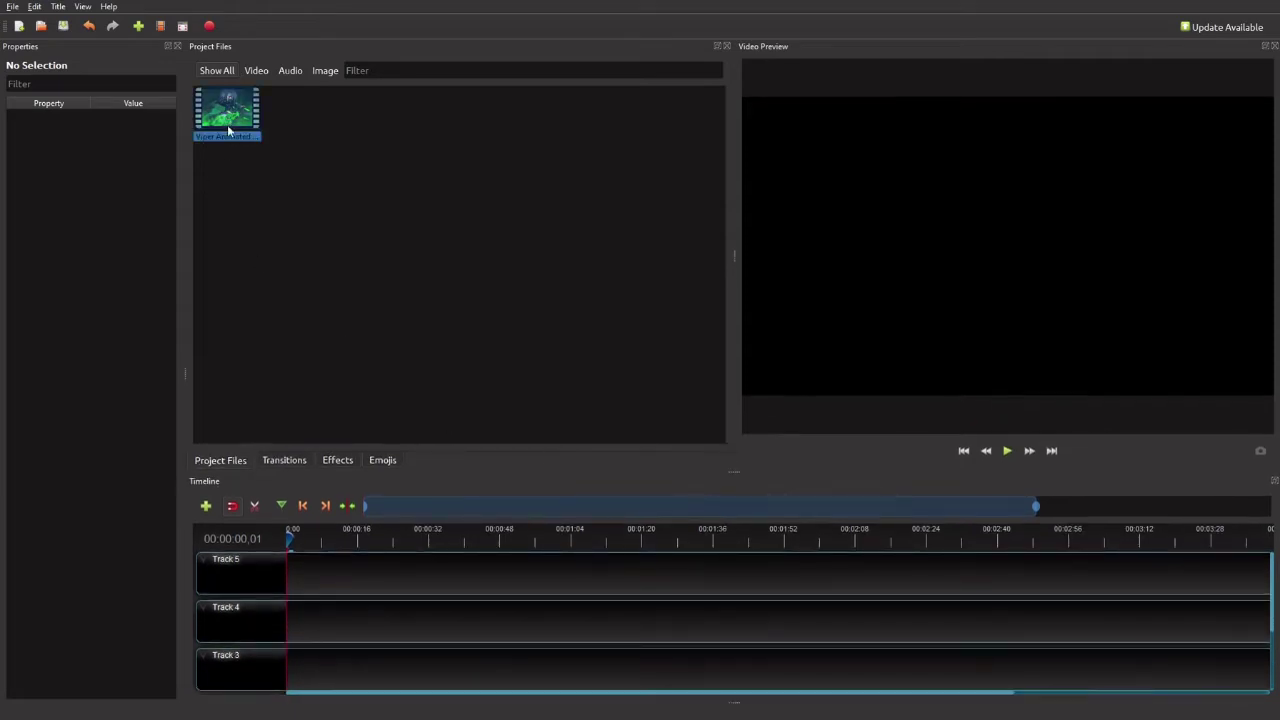
drag(343, 560, 300, 565)
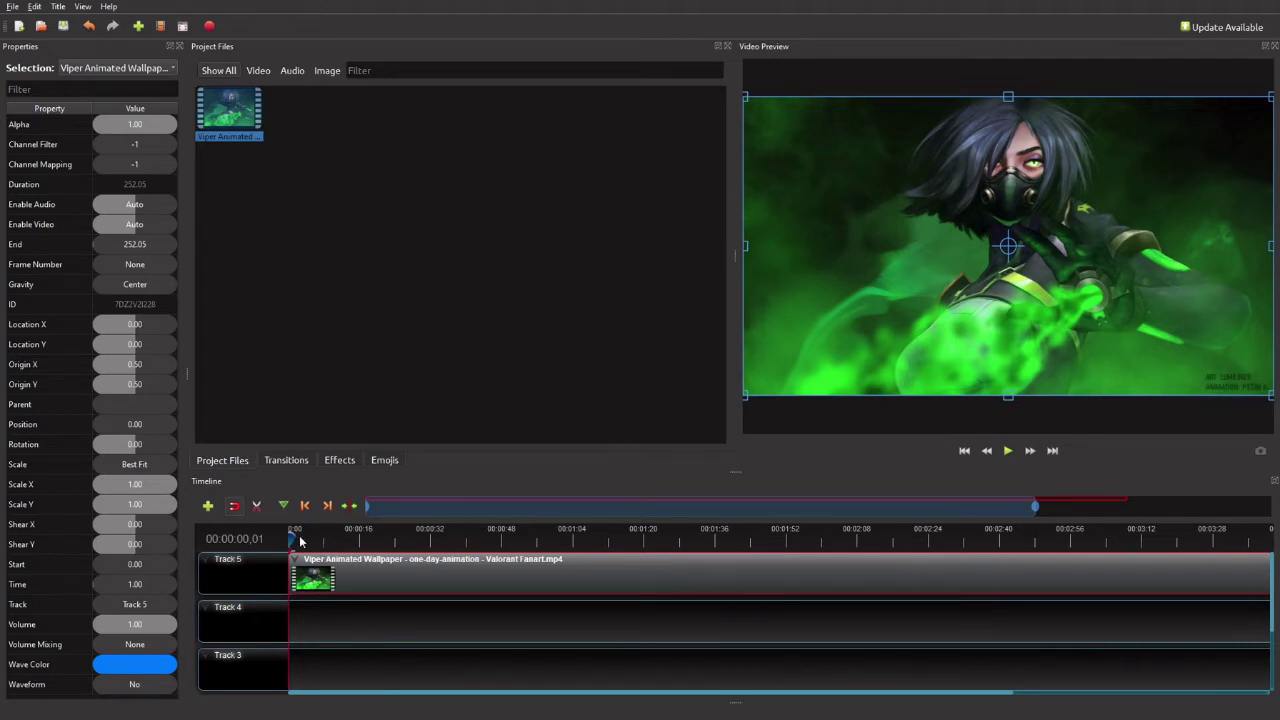
- Slice the Viper clip near one minute, keeping the left 56.30 seconds, and reset the playhead
drag(349, 543, 541, 537)
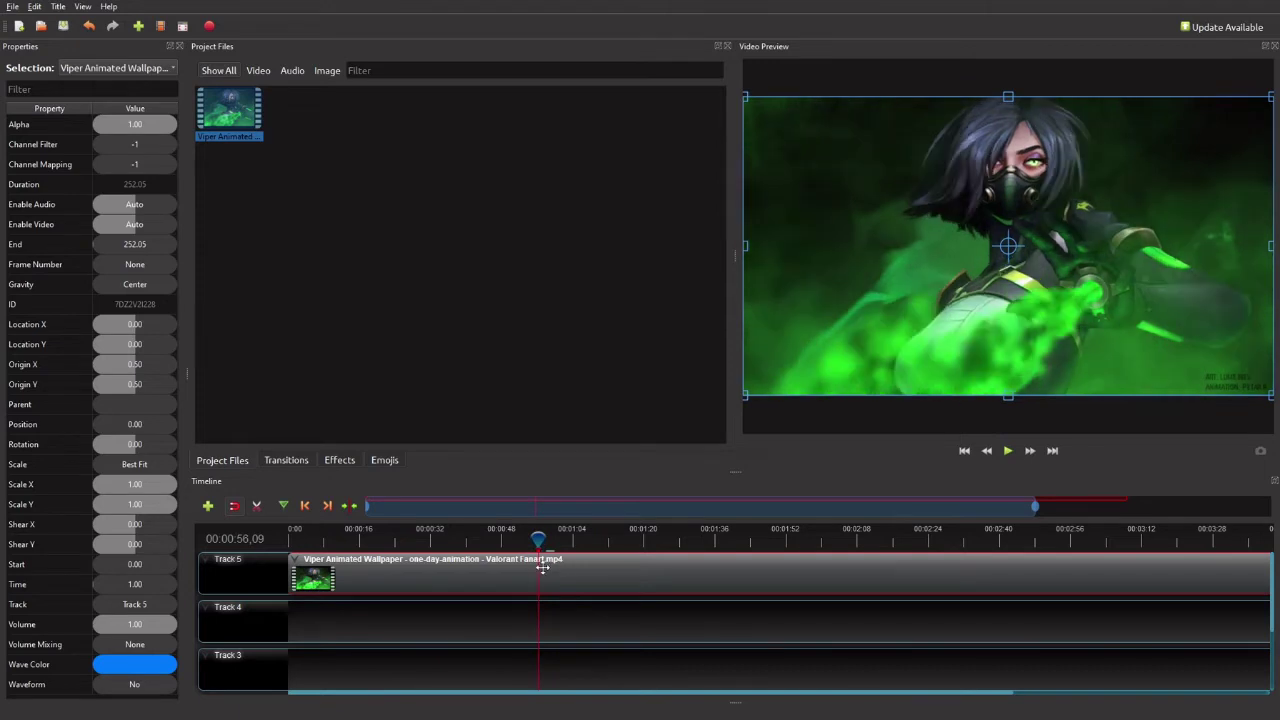
right_click(548, 568)
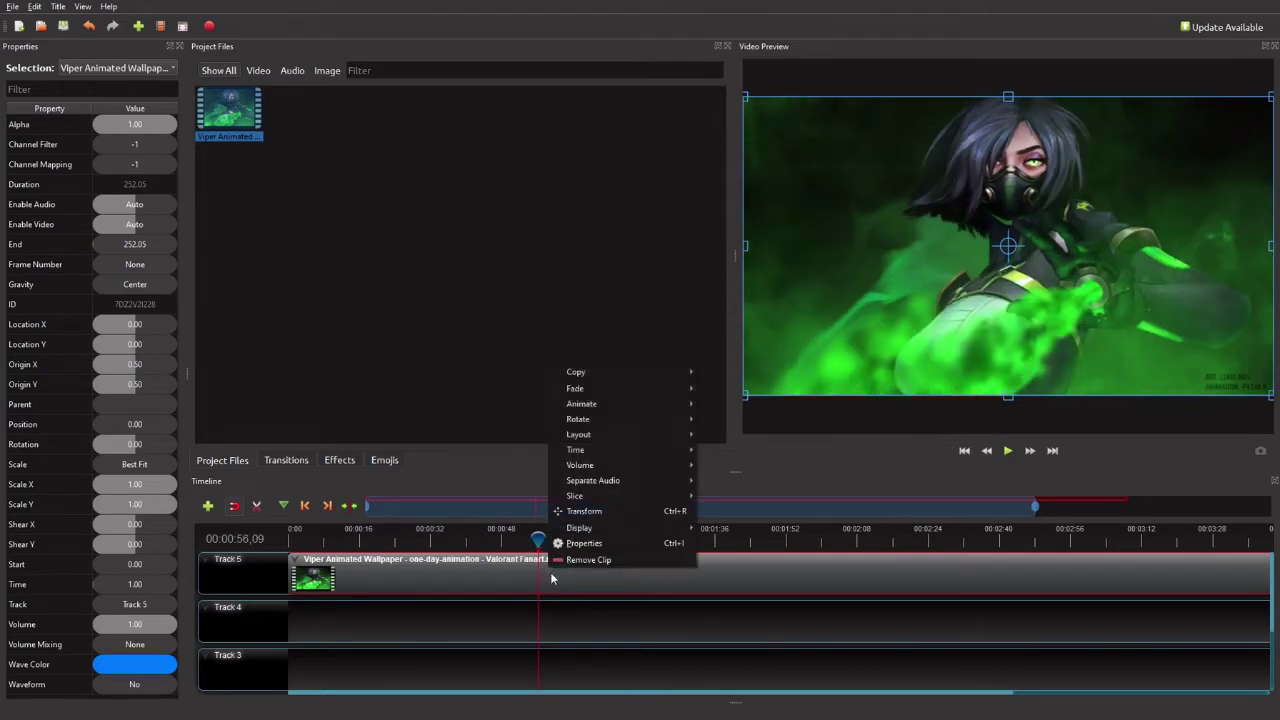
mouse_move(589, 503)
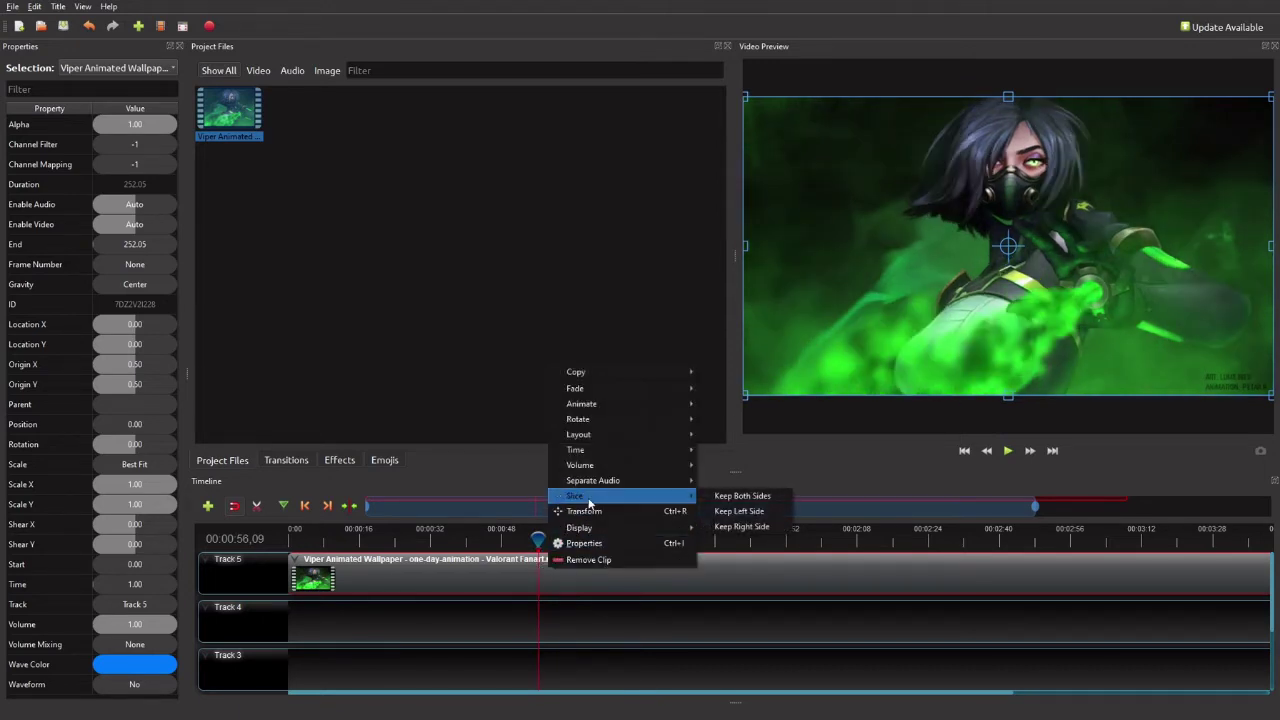
click(740, 512)
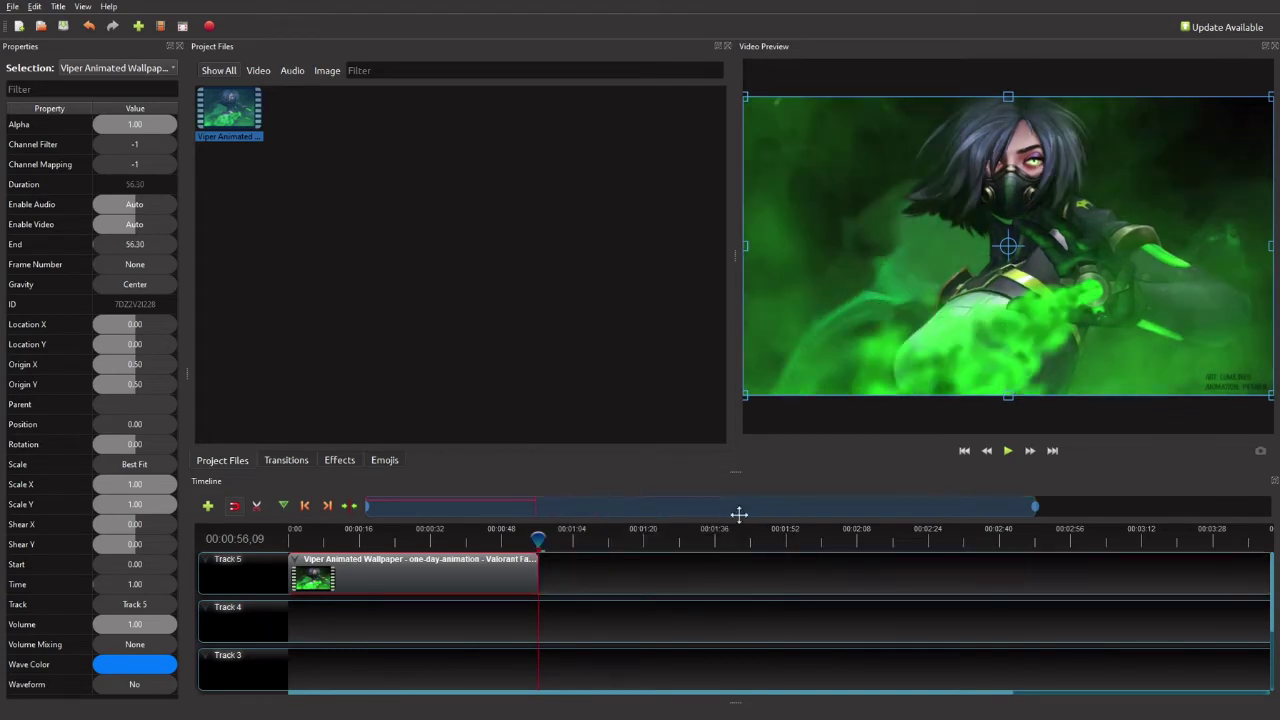
click(535, 540)
click(296, 543)
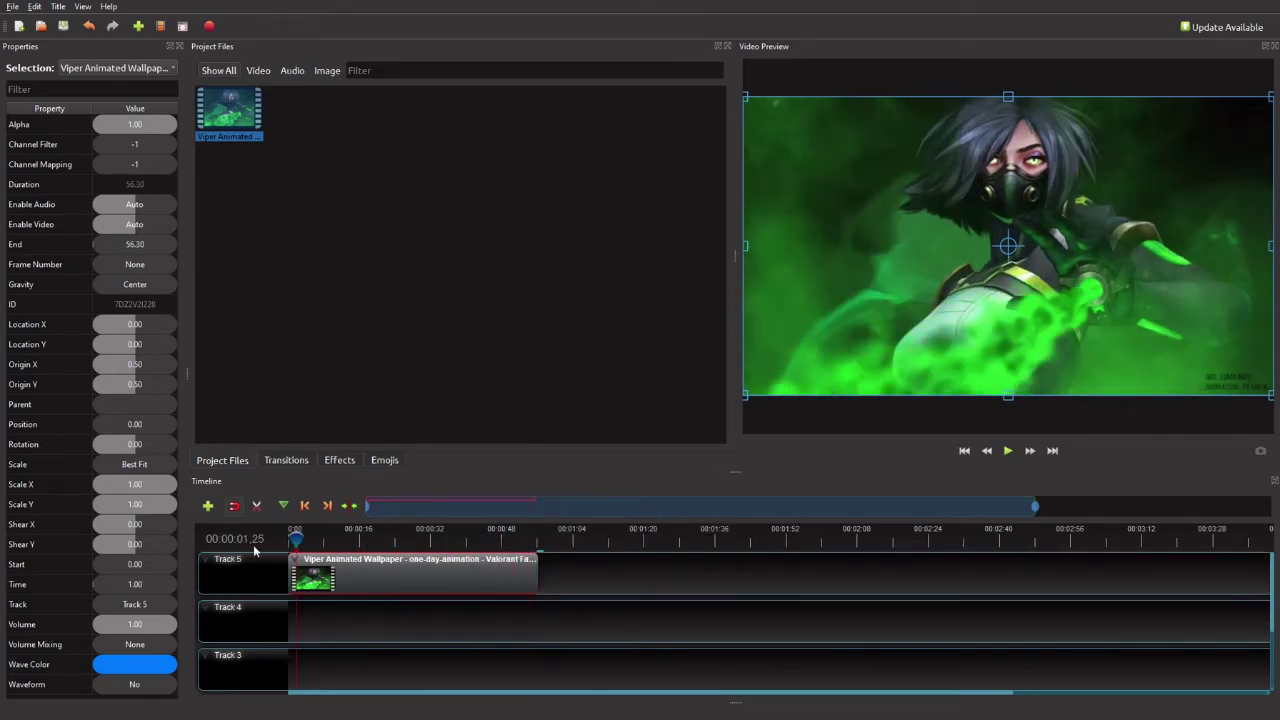
click(291, 538)
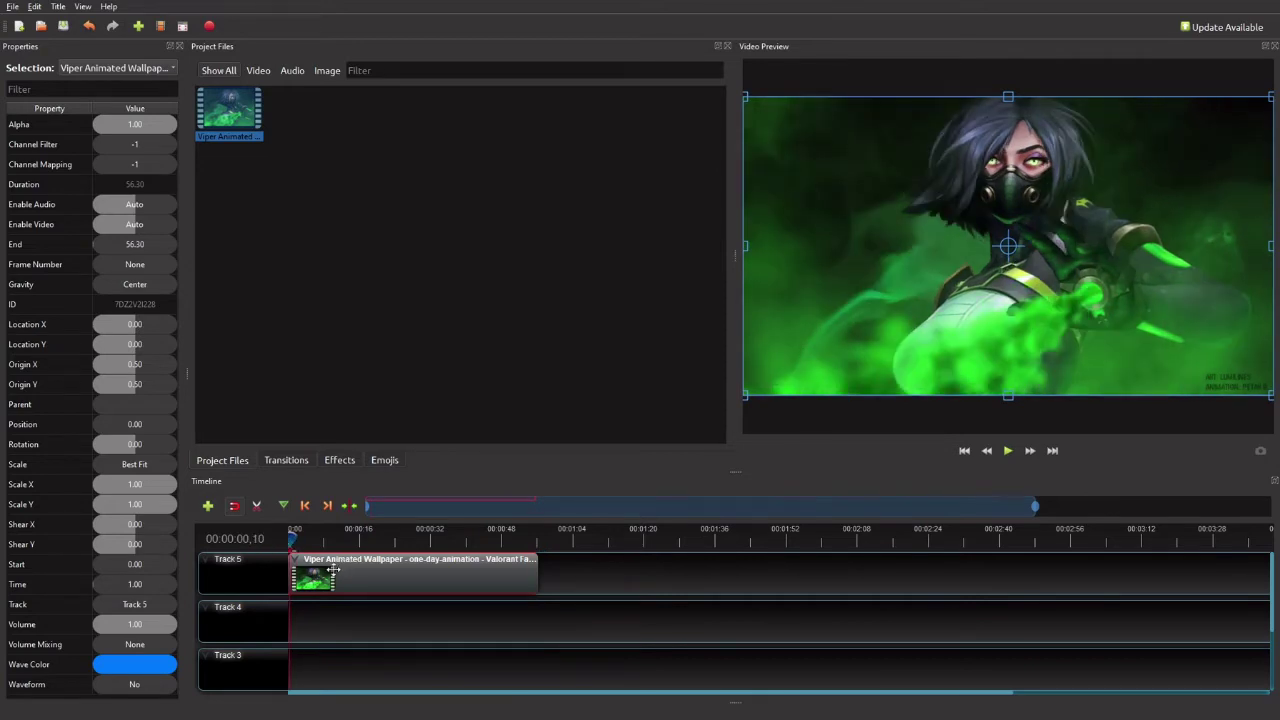
- Set the entire Viper clip's volume to 0% and bring up Export Video (MP4 720p 30 fps)
right_click(363, 571)
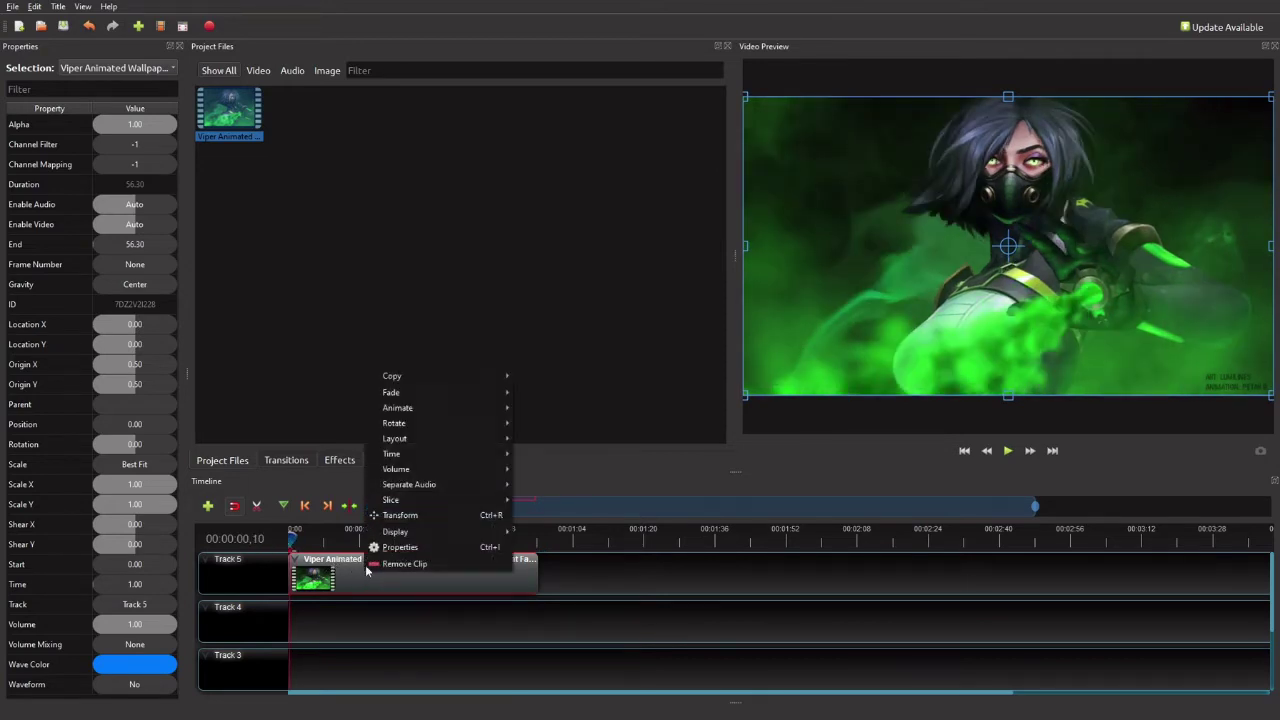
mouse_move(415, 470)
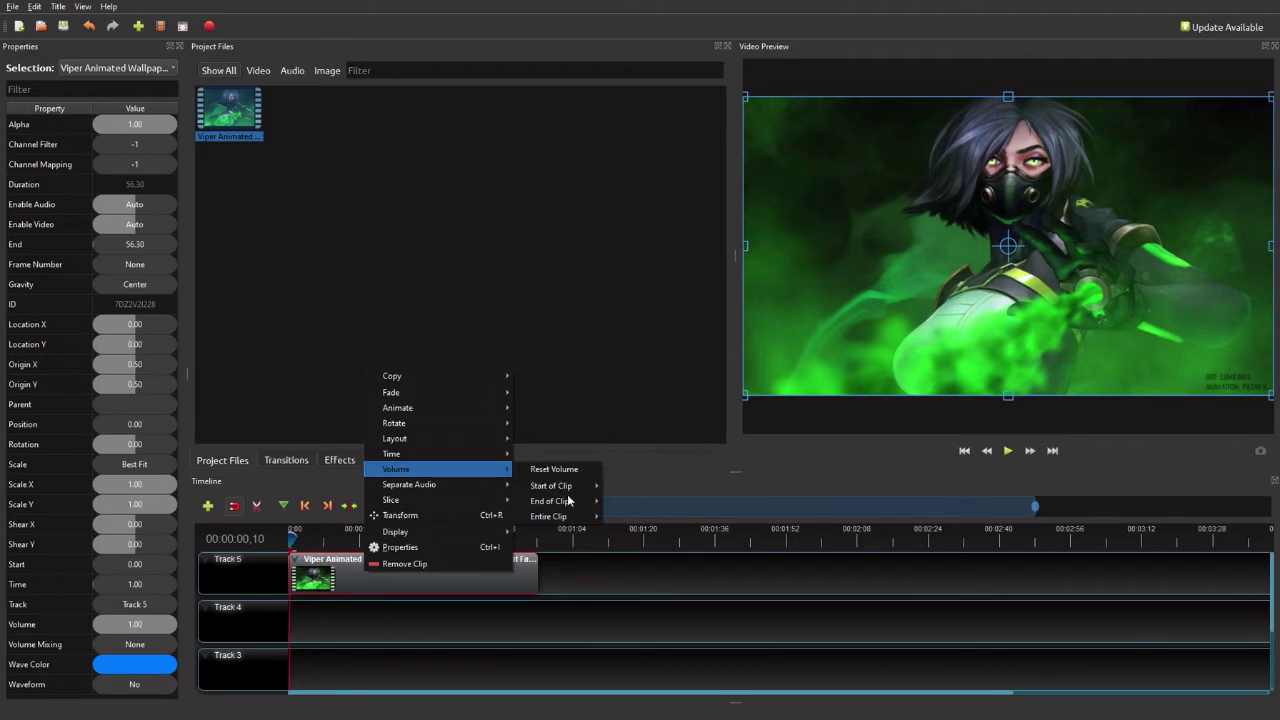
mouse_move(571, 517)
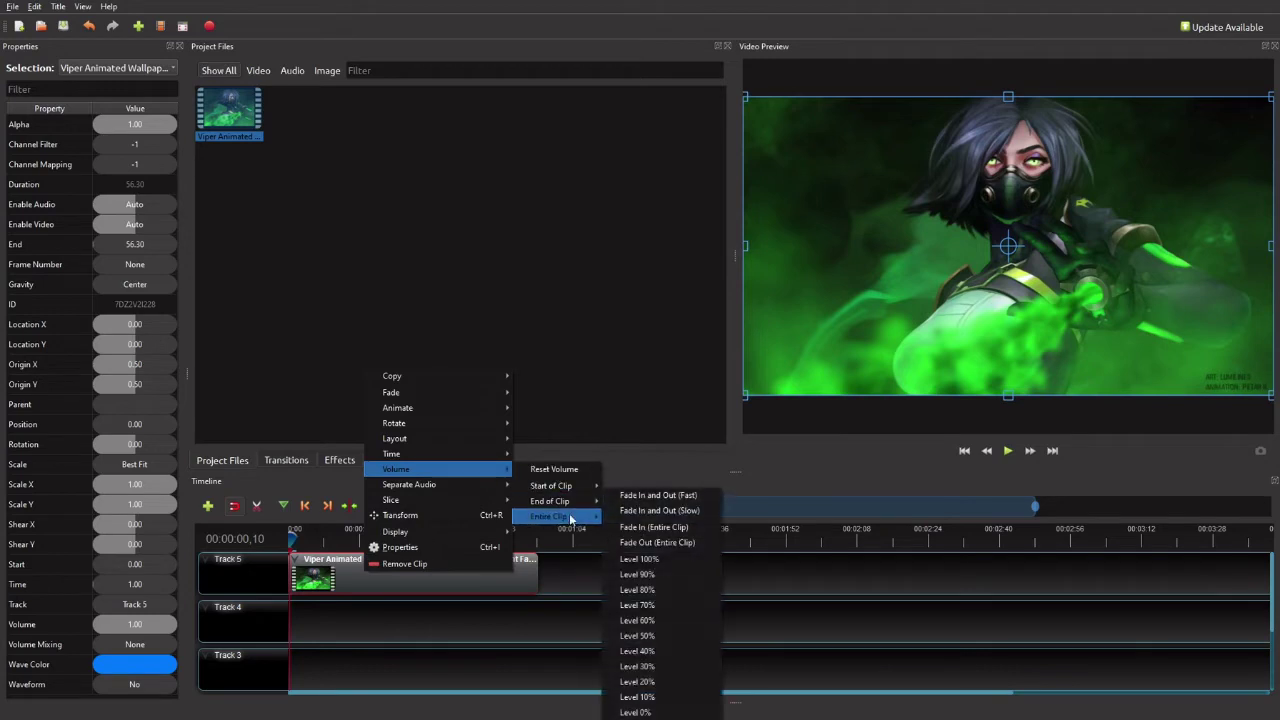
click(648, 713)
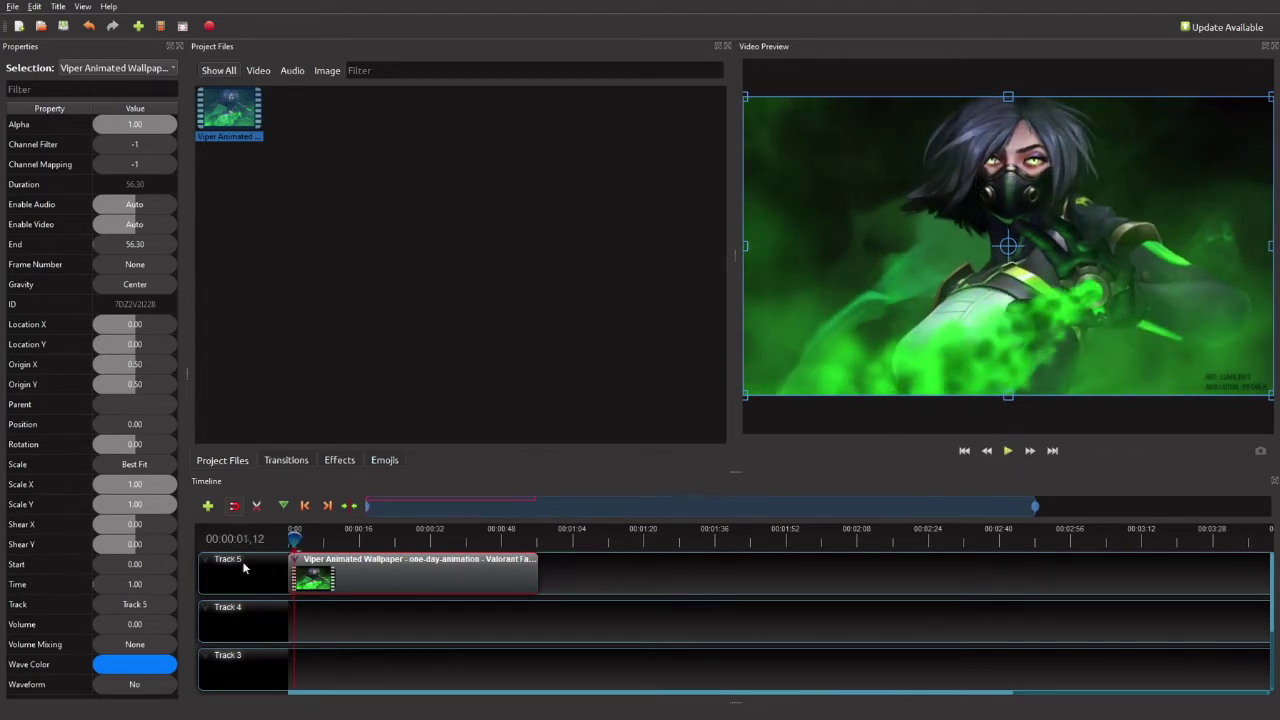
click(209, 27)
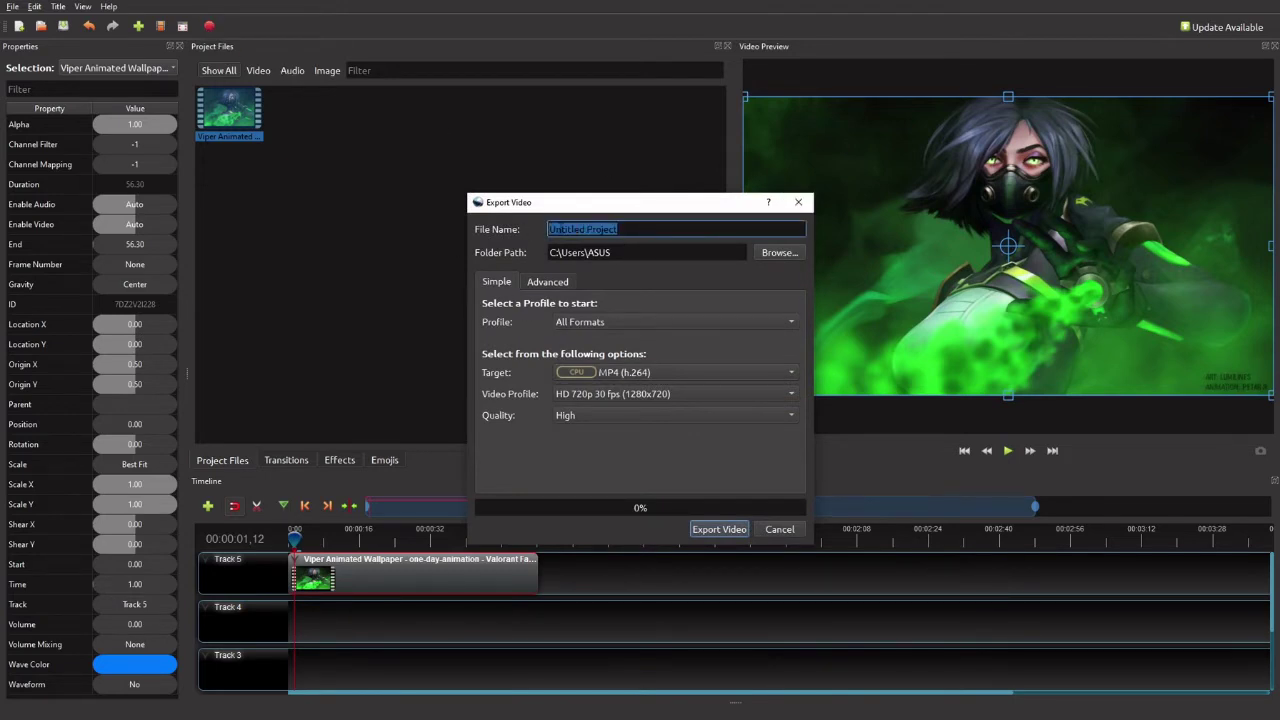
- Look at the export folder picker, then close it and the Export Video dialog
click(768, 253)
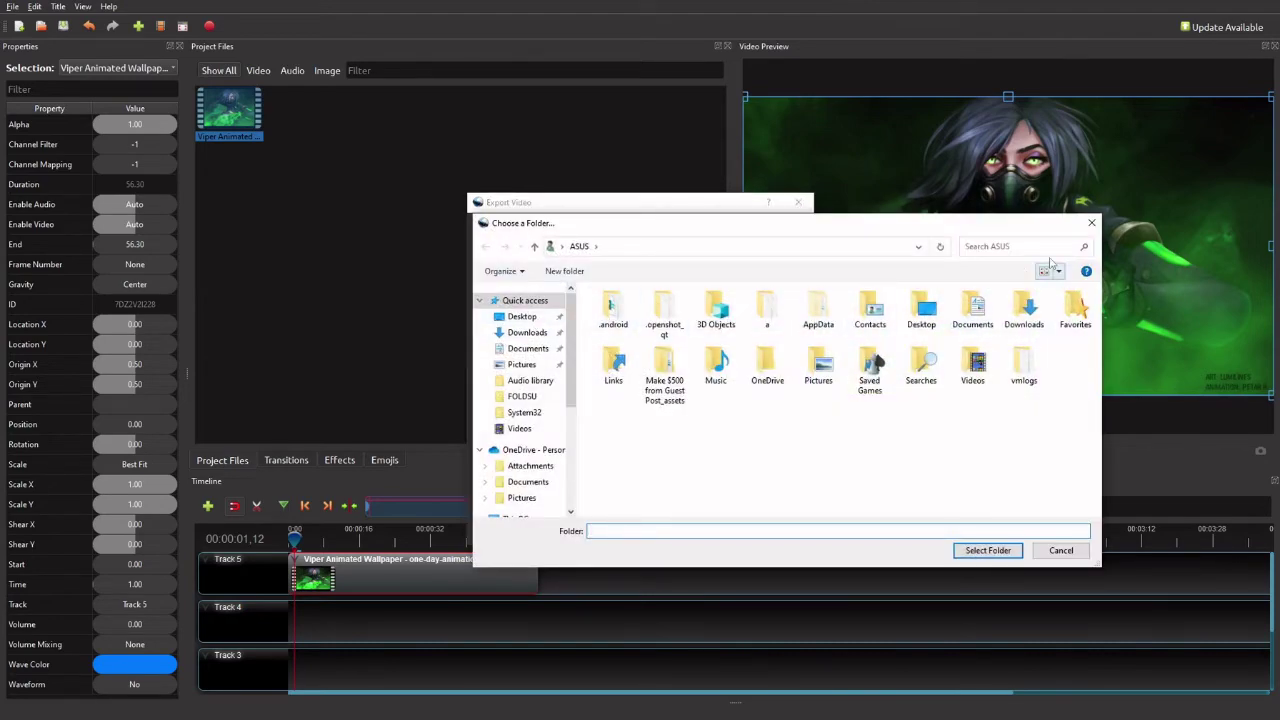
click(1091, 225)
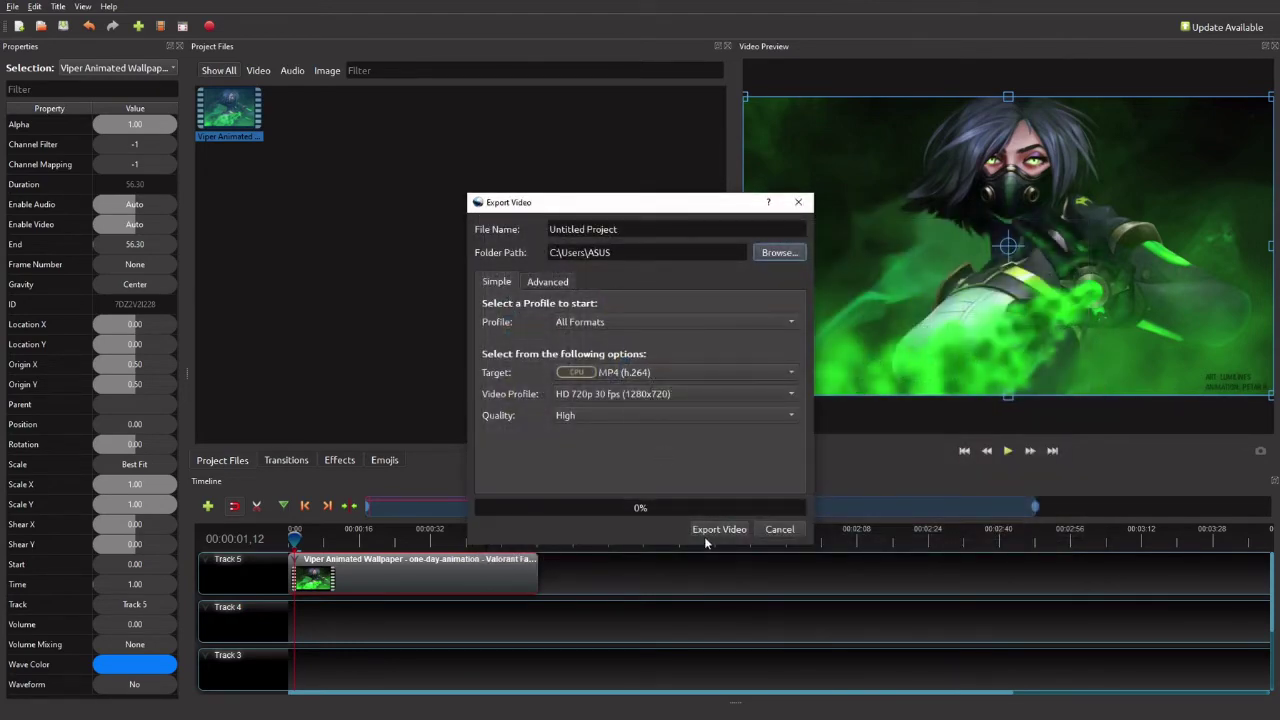
click(771, 531)
- Select Valorant Viper Animated.mp4 in Downloads and bring up the Lively Wallpaper library
key(super)
click(378, 708)
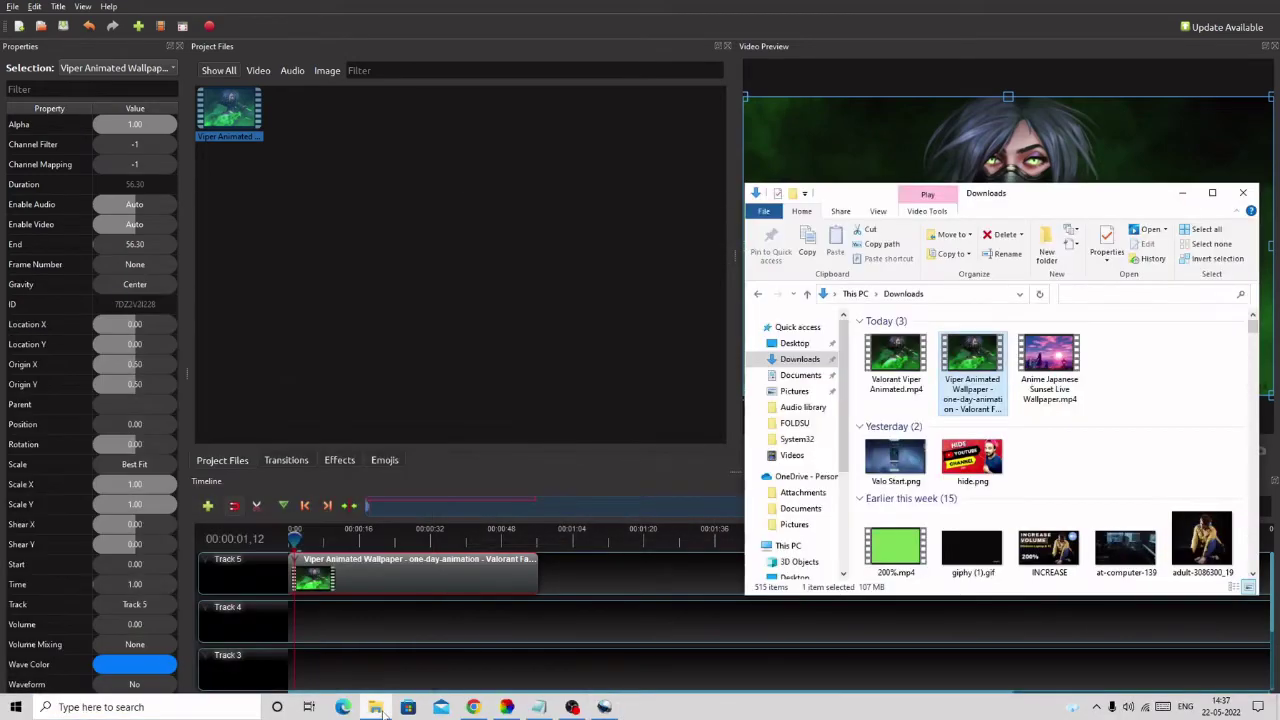
click(911, 350)
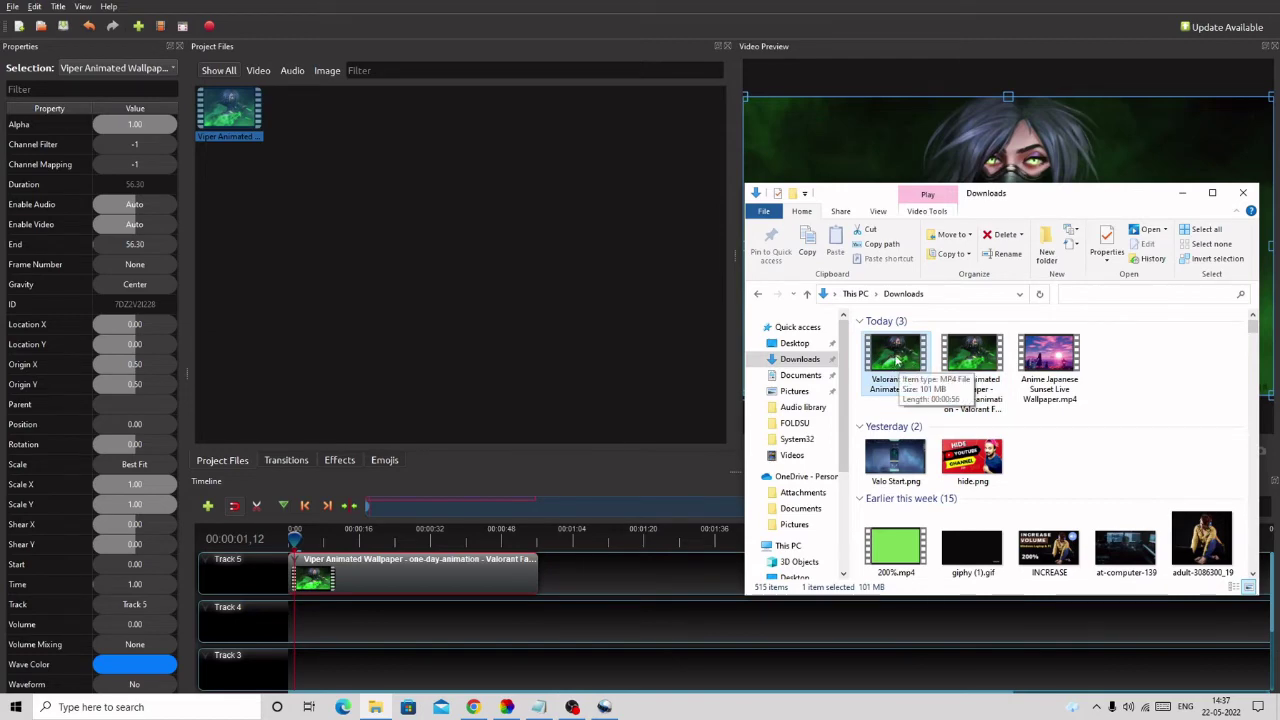
click(507, 707)
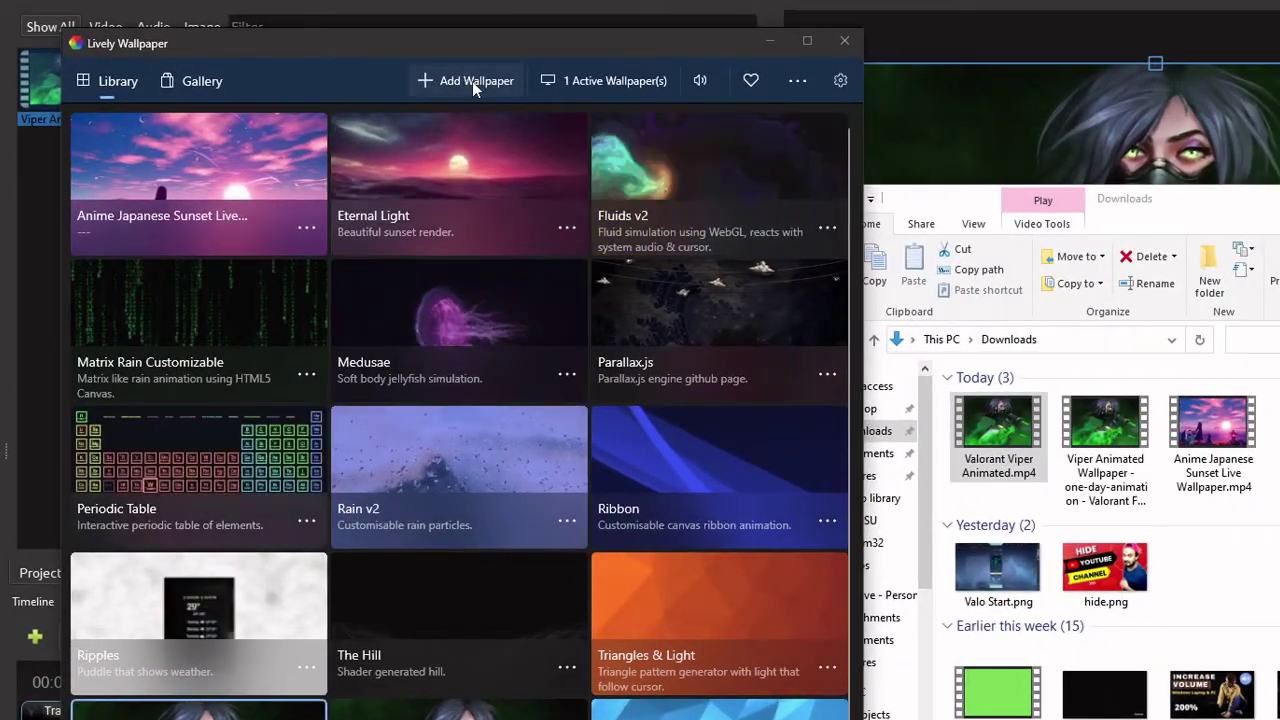
- Add Valorant Viper Animated.mp4 to Lively as a wallpaper titled 'Valorant Viper Animated'
click(478, 85)
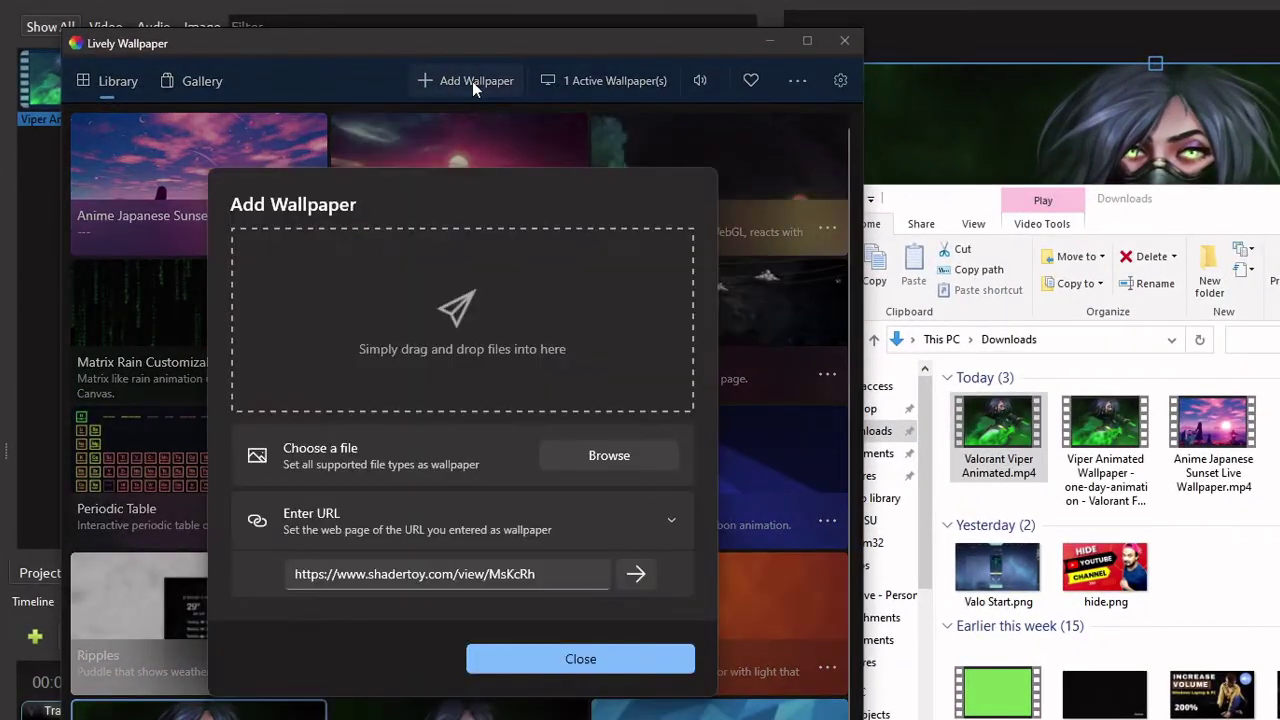
click(600, 457)
click(292, 244)
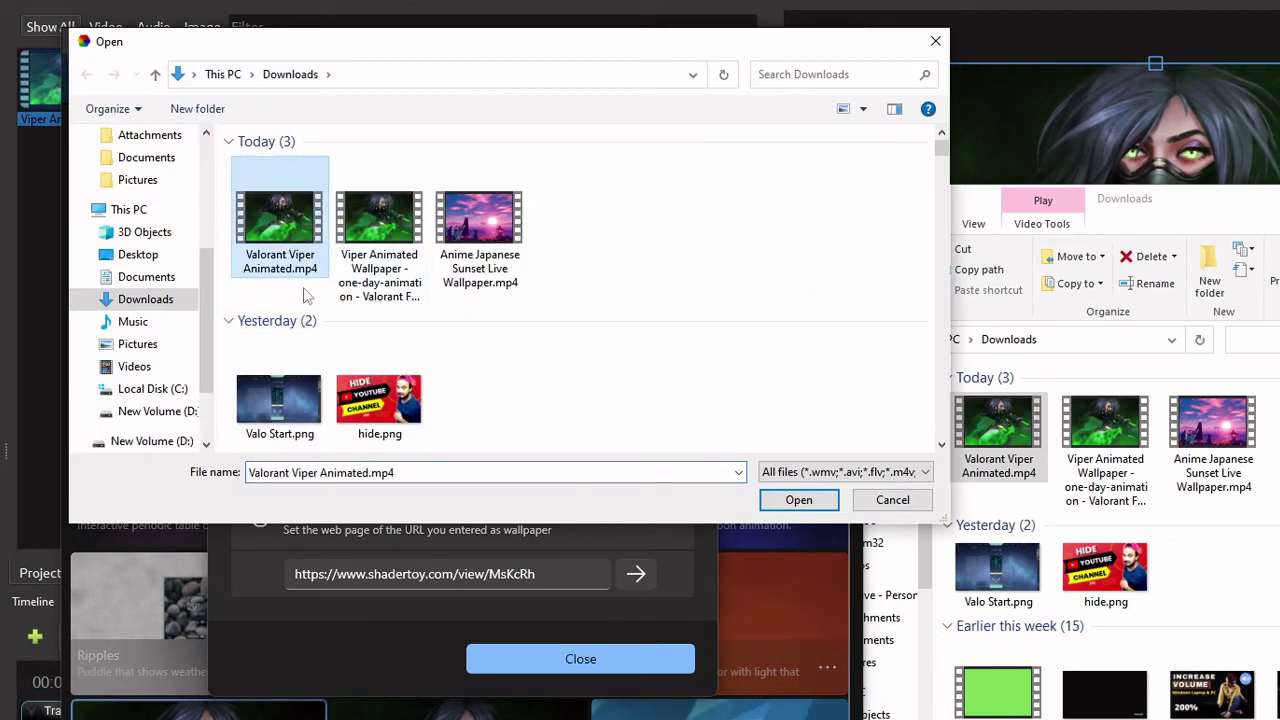
click(792, 499)
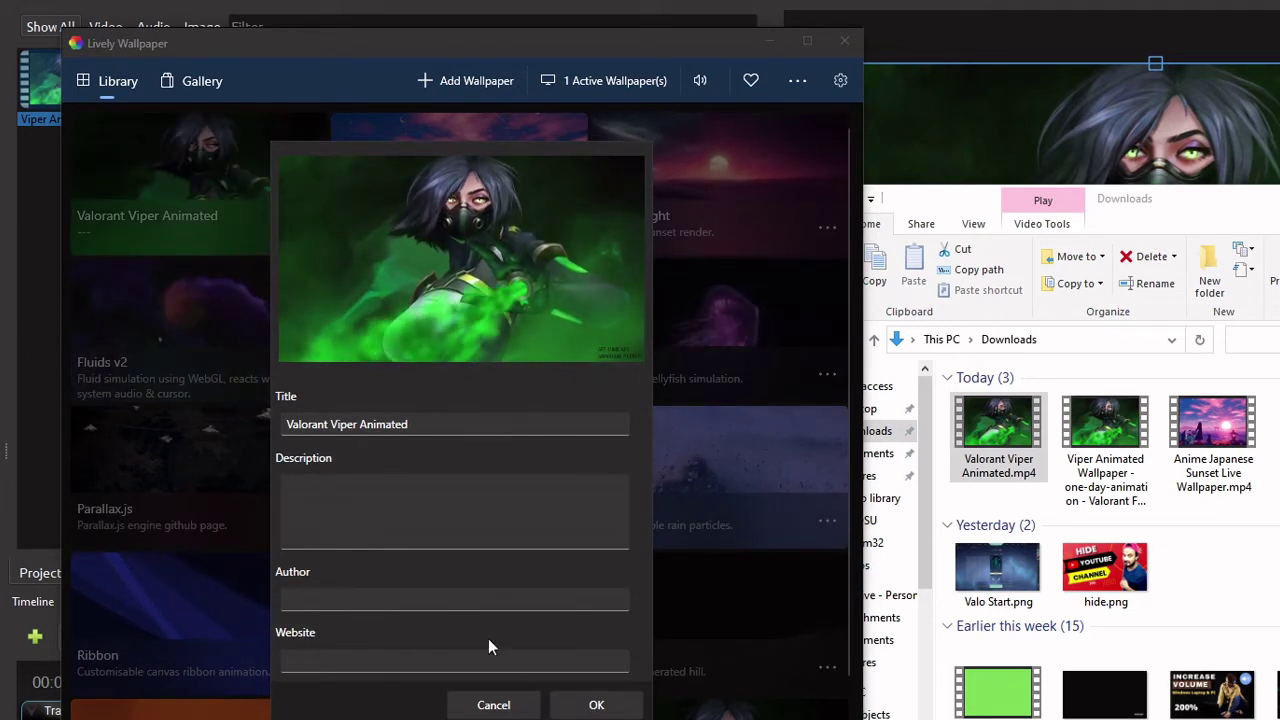
click(603, 712)
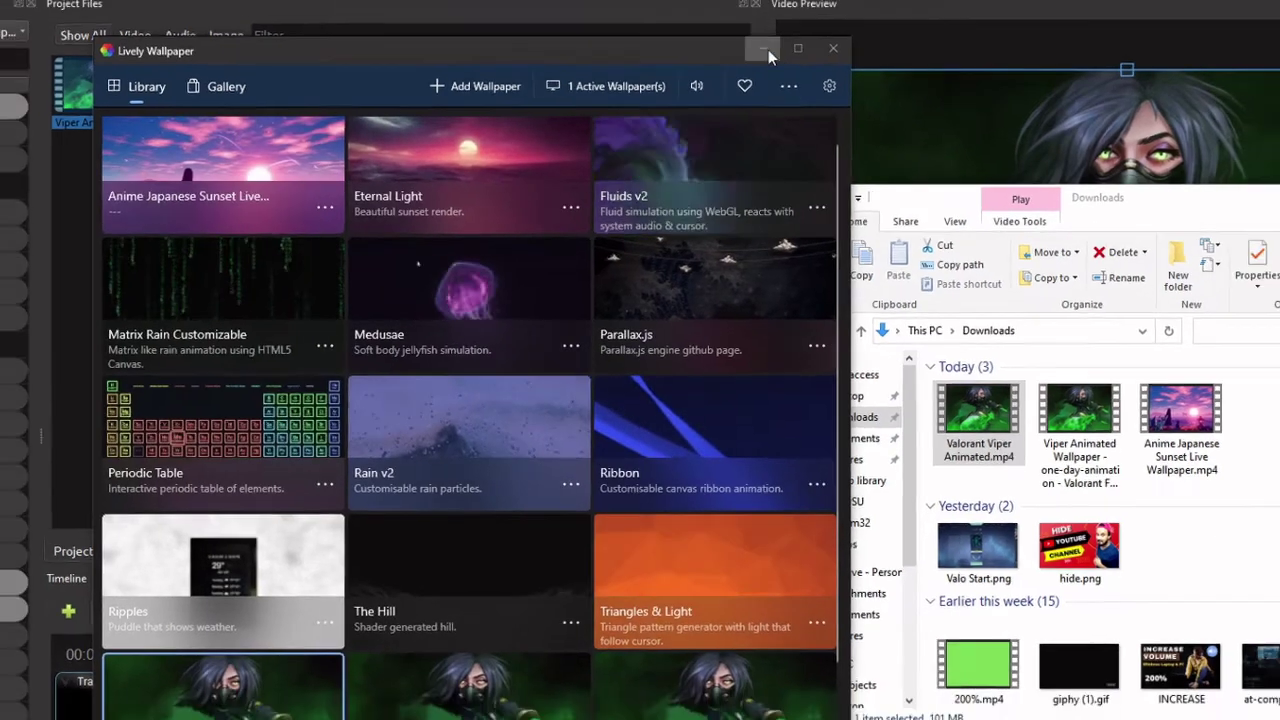
- Minimize Lively, close OpenShot without saving, and minimize Downloads to reveal the Viper wallpaper
click(769, 40)
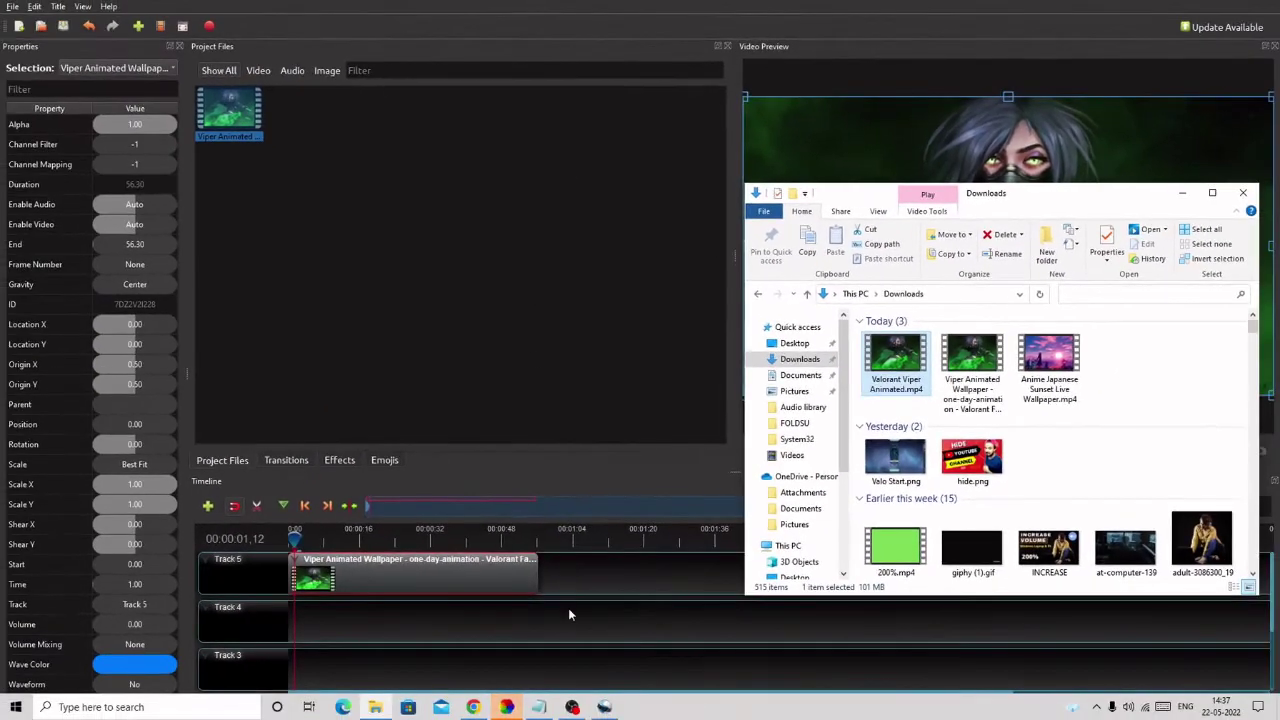
right_click(580, 708)
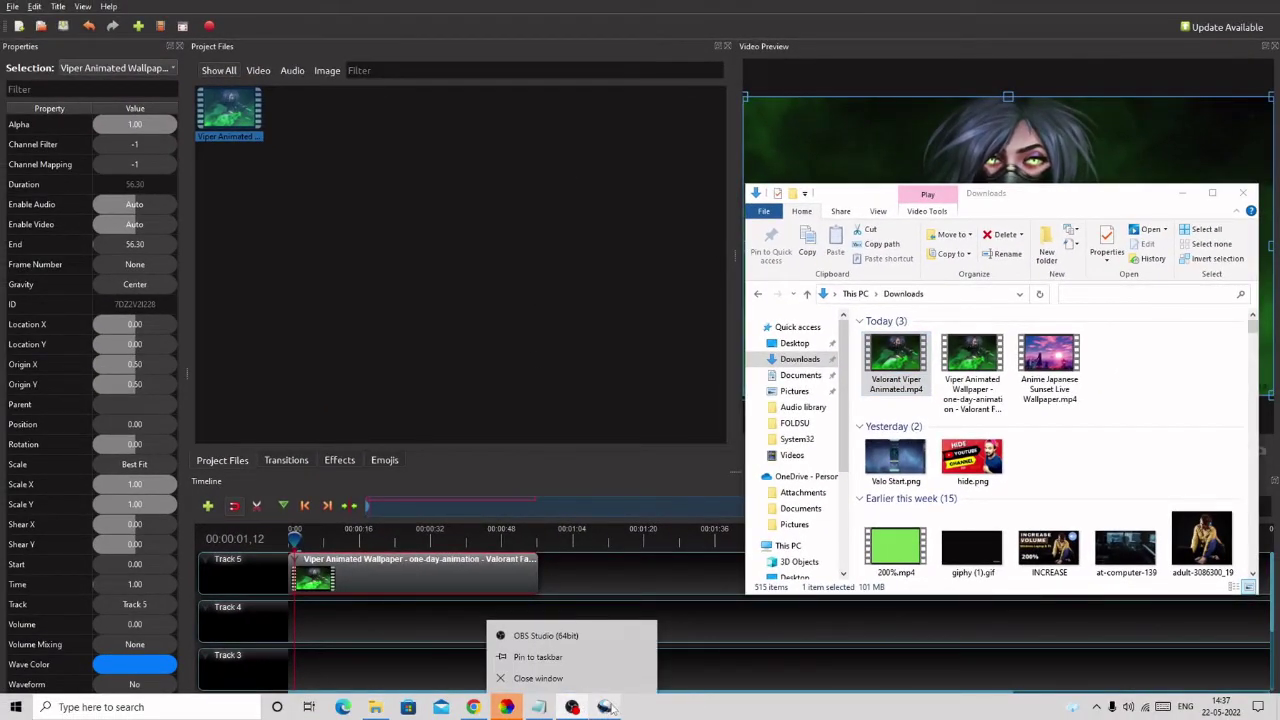
right_click(607, 707)
click(619, 690)
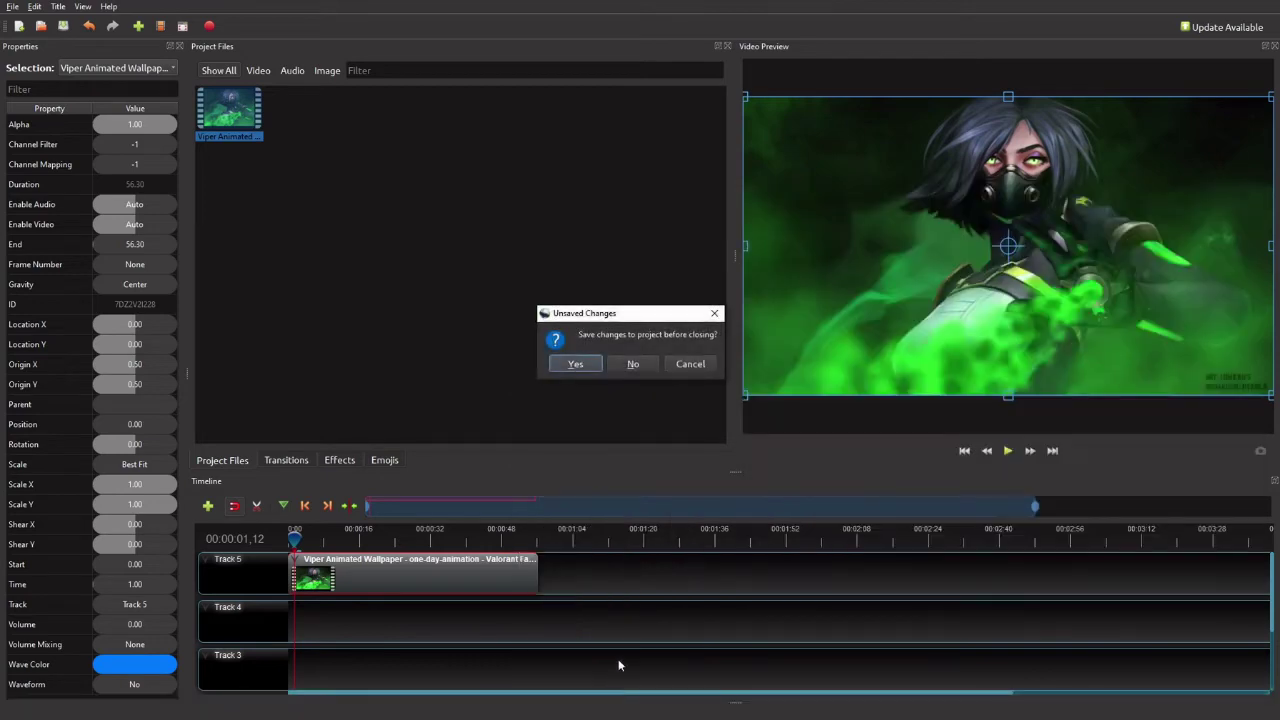
click(628, 364)
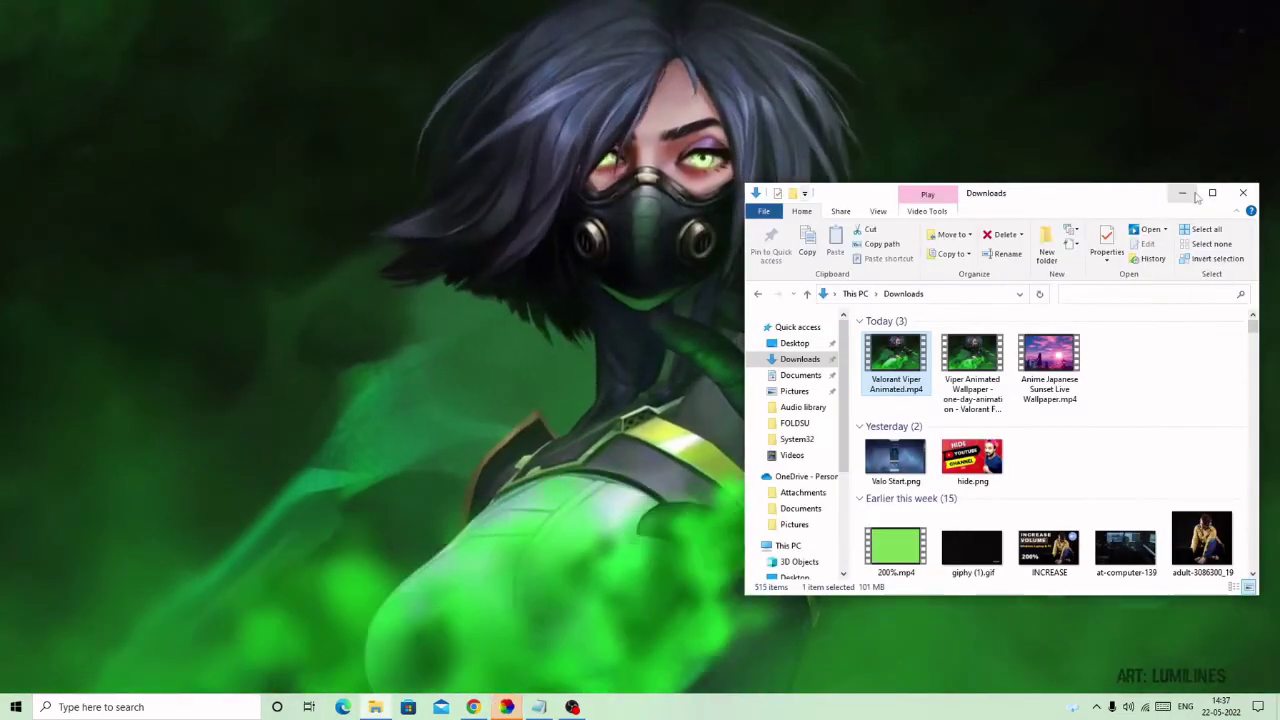
click(1243, 193)
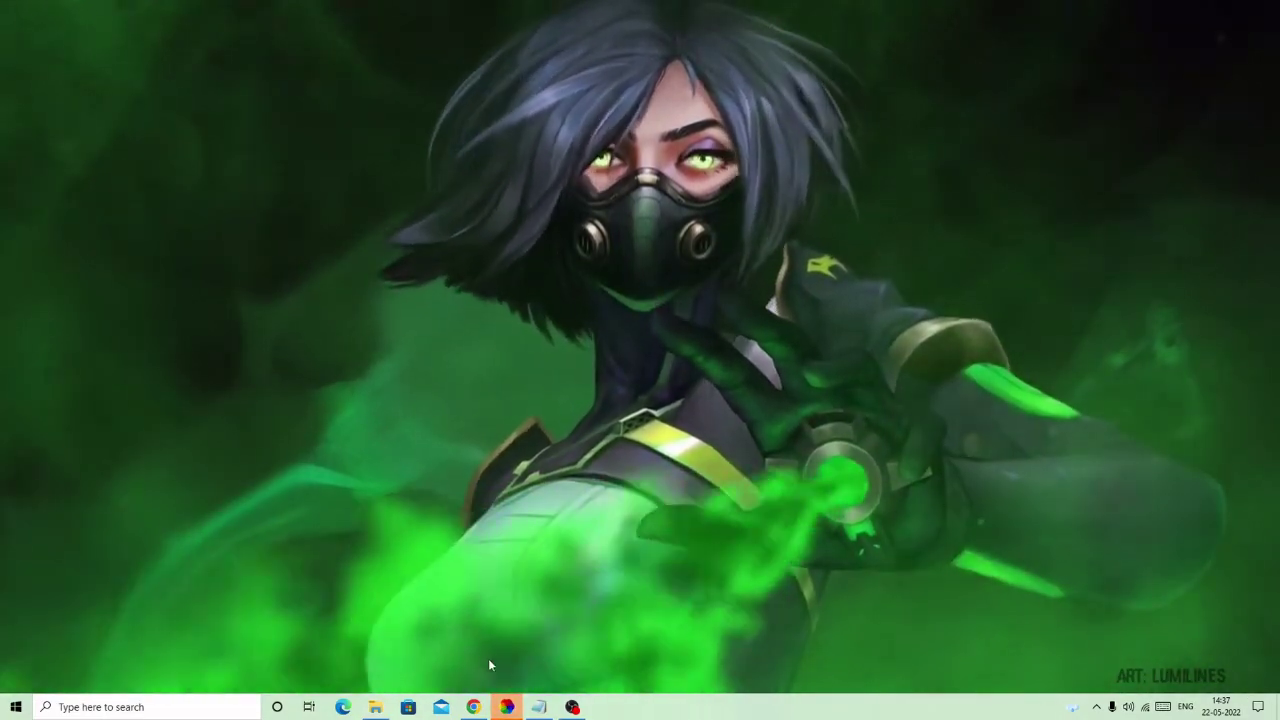
- Return to the Viper video's YouTube tab in Chrome and play the Phoenix playlist video
click(473, 707)
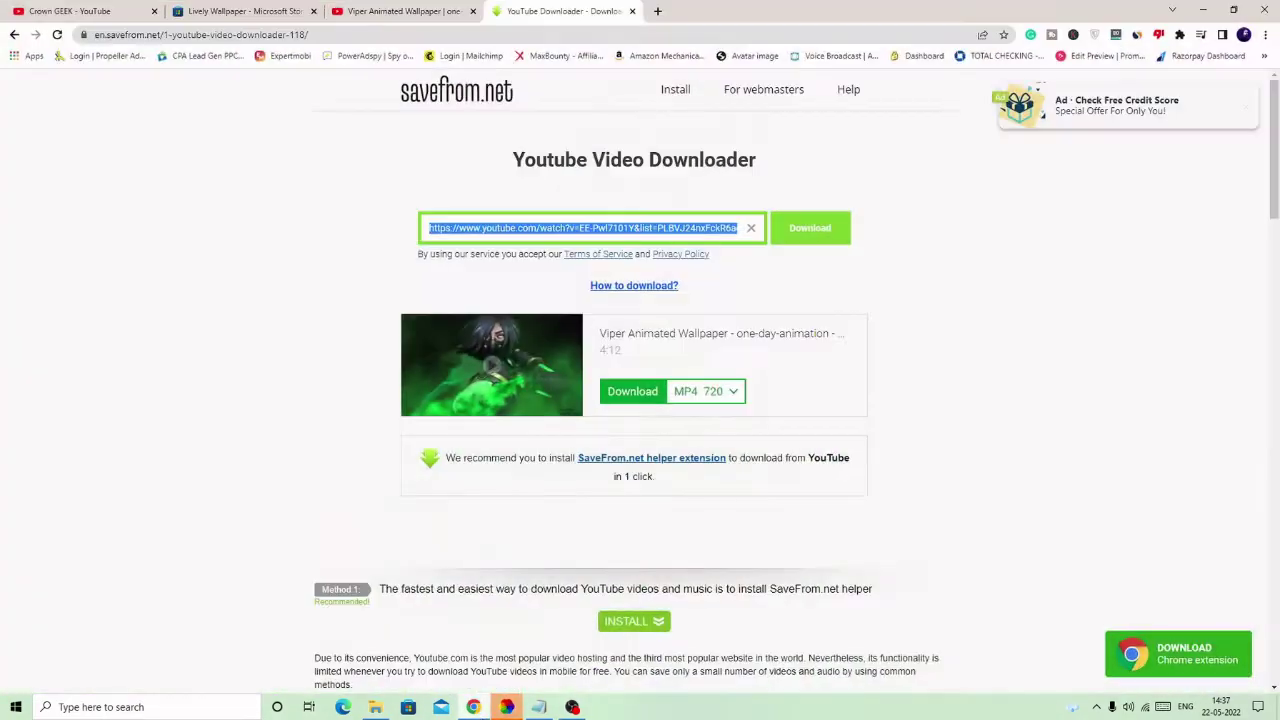
click(390, 11)
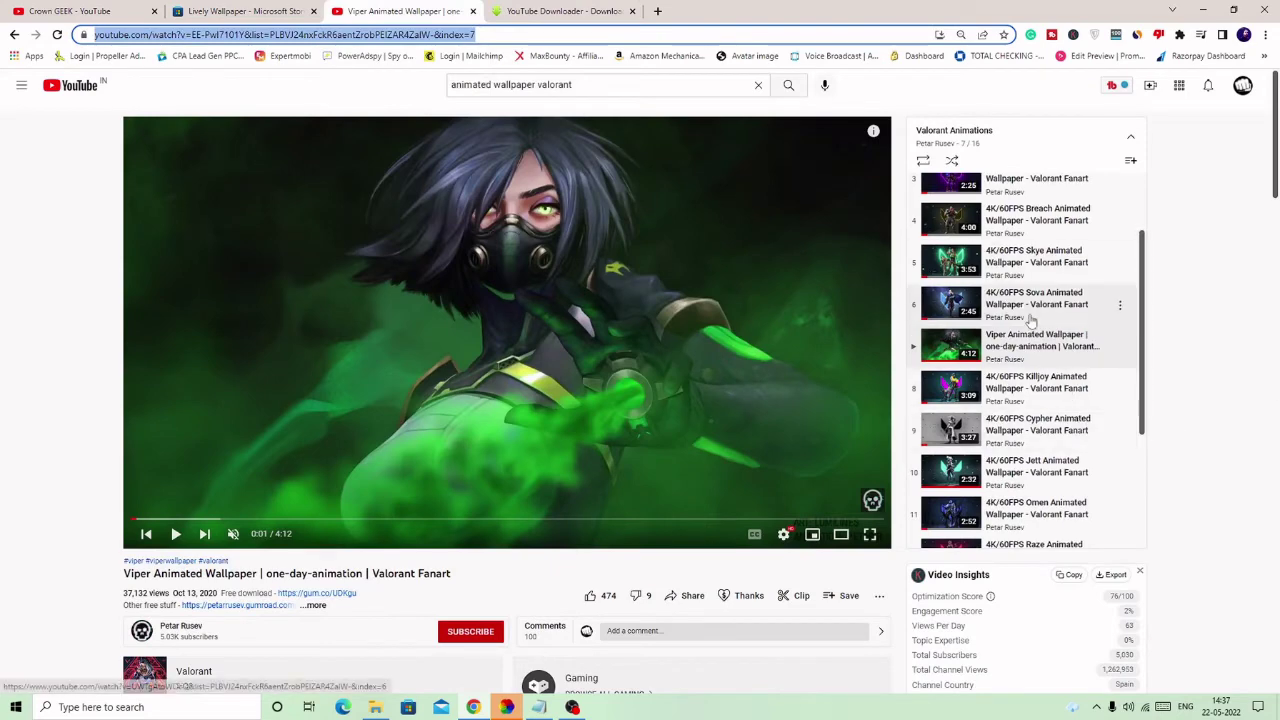
scroll(1020, 420, down, 1)
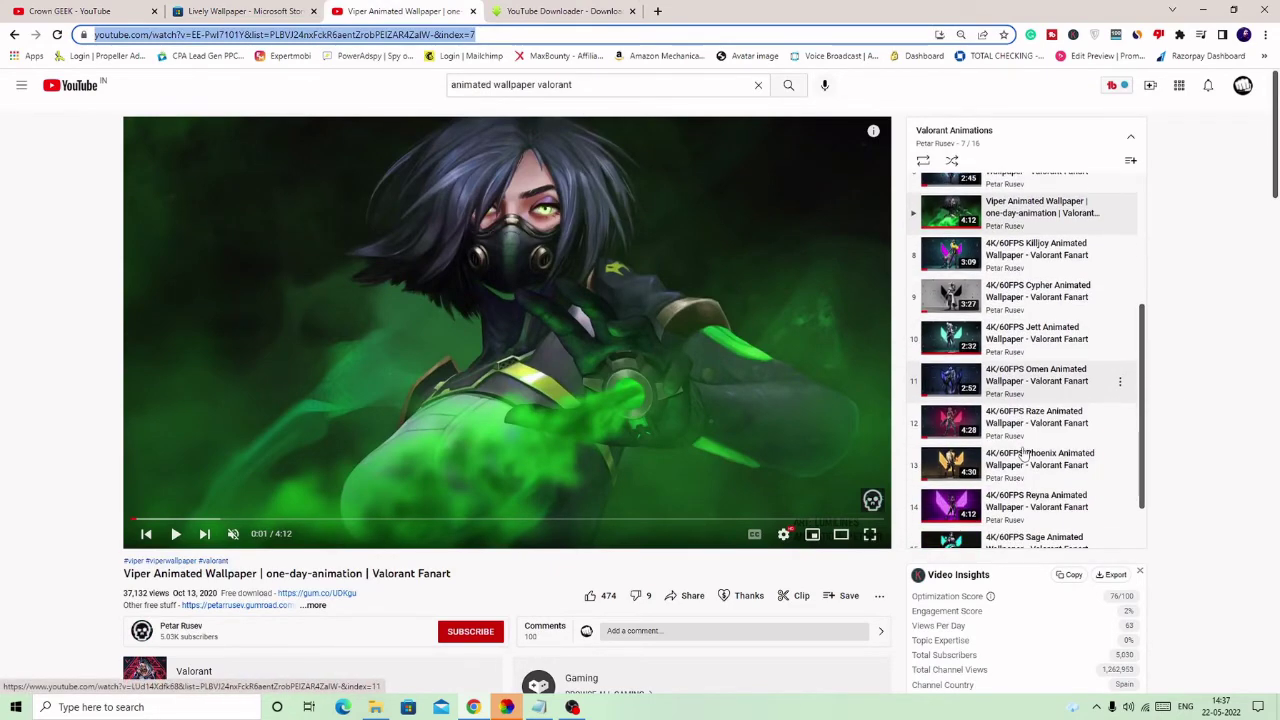
scroll(1022, 452, down, 1)
click(1045, 465)
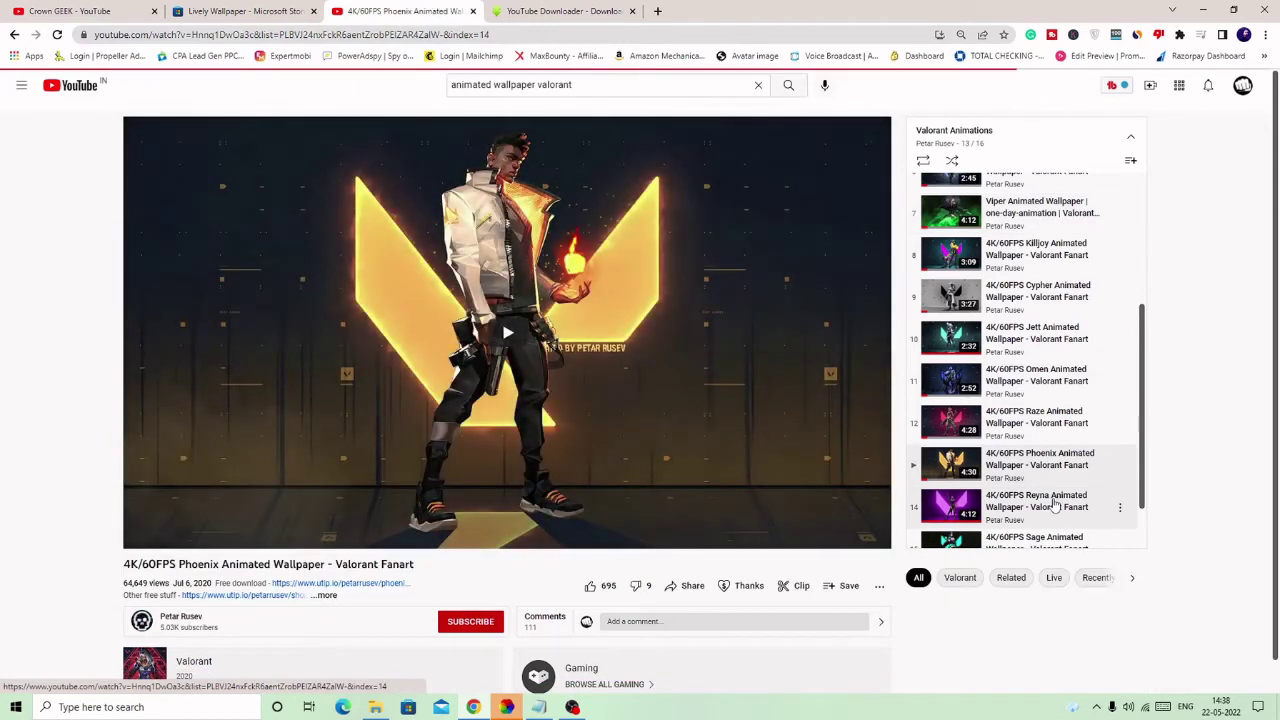
- Play the Reyna and Sage wallpaper videos from the Valorant Animations playlist
click(1054, 505)
scroll(1050, 495, down, 1)
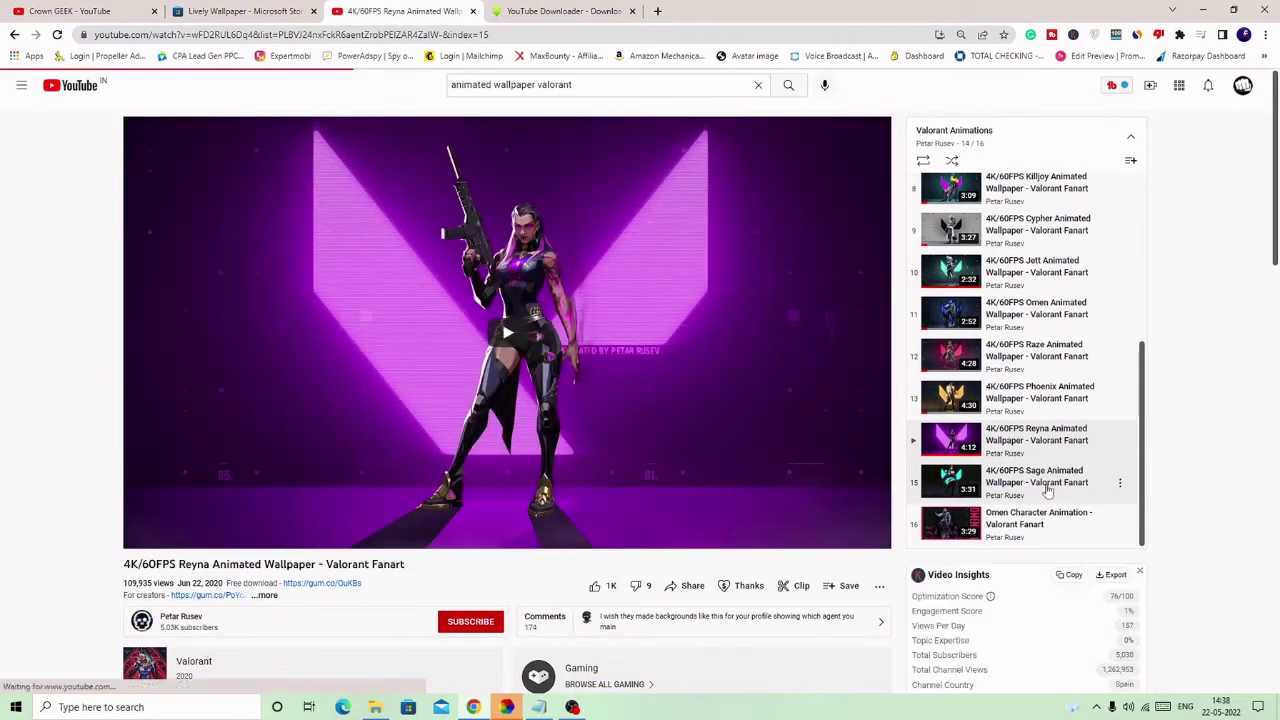
click(1048, 488)
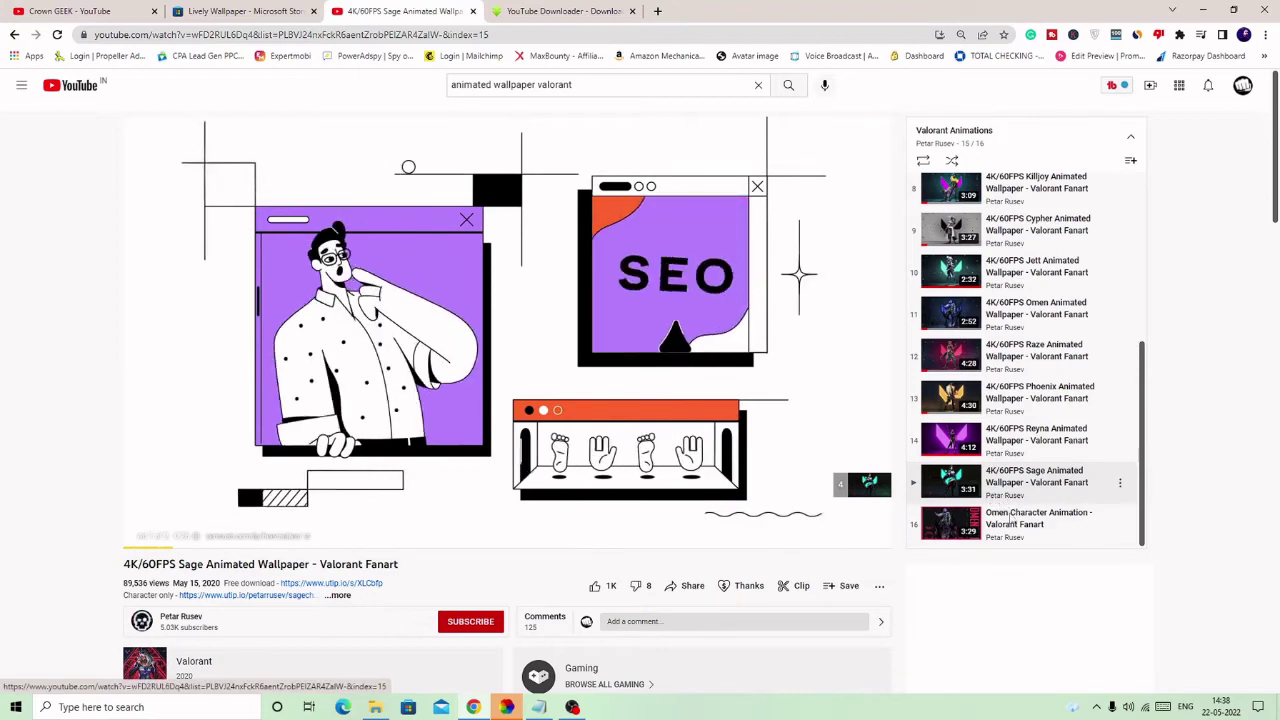
scroll(1010, 520, down, 1)
scroll(1043, 300, up, 4)
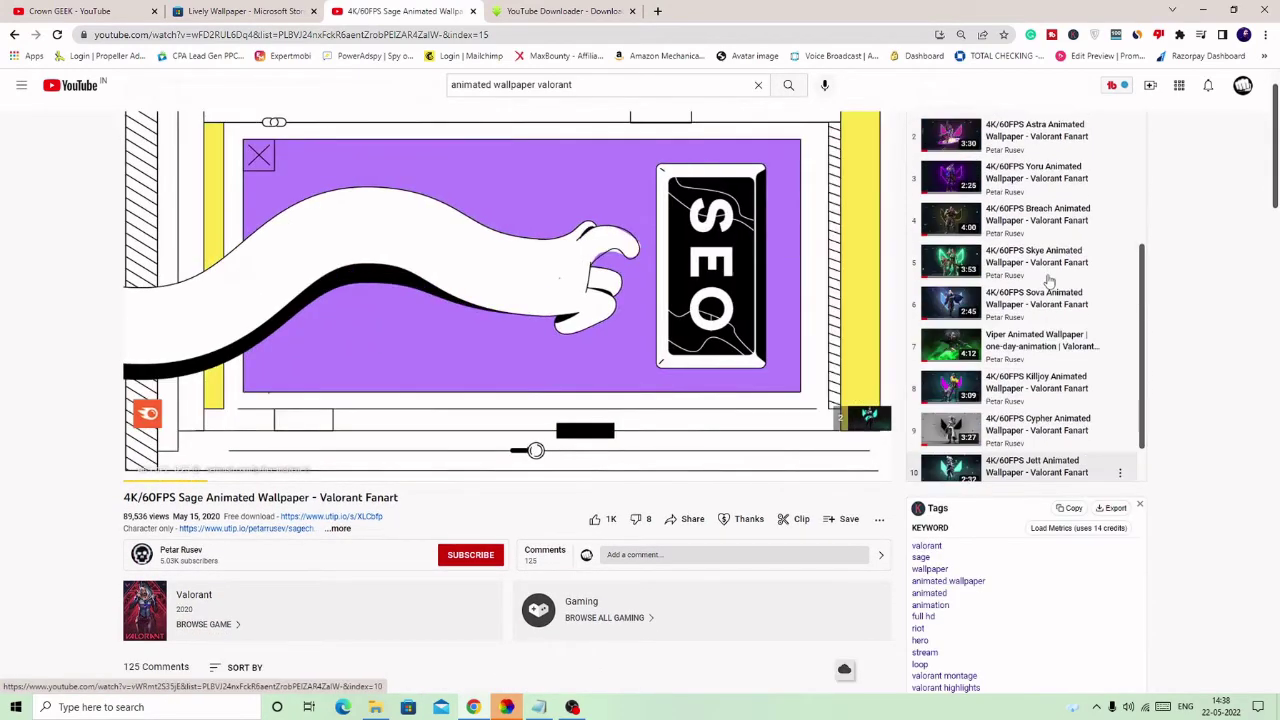
scroll(1150, 240, up, 1)
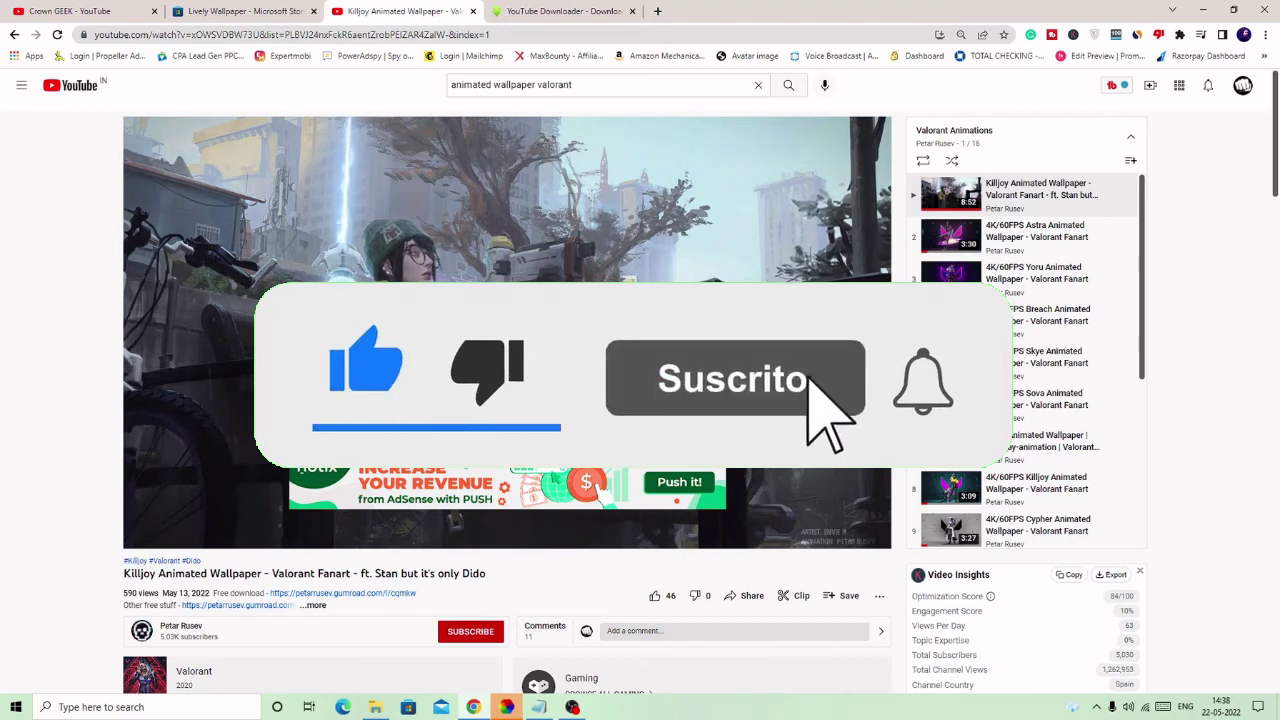
- Switch to the 'Crown GEEK - YouTube' tab showing the channel's home page
click(88, 14)
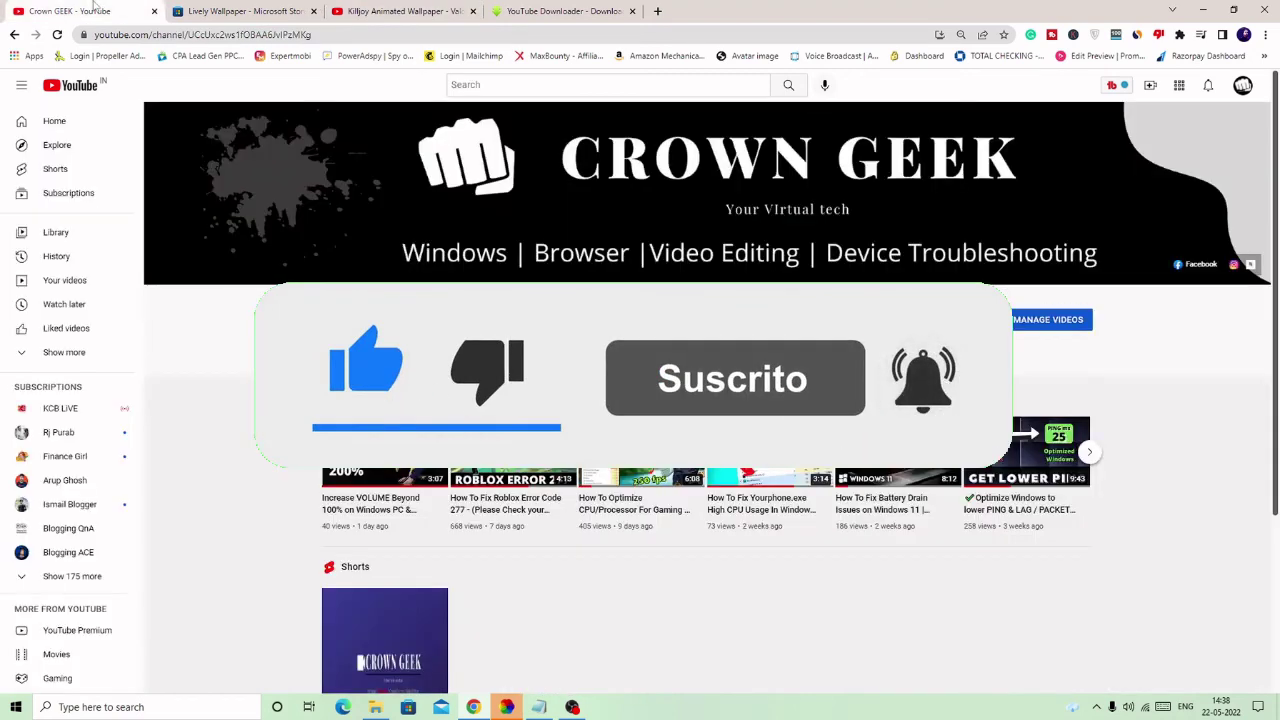